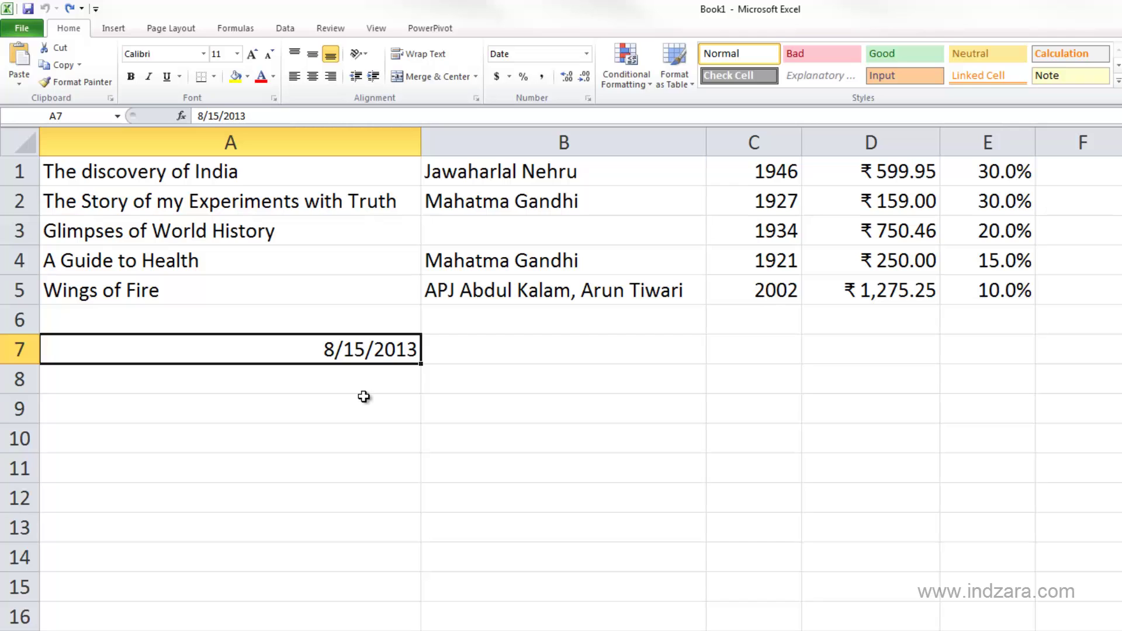
Step: Enter the time 6:00 AM in cell A8, below the date
click(366, 377)
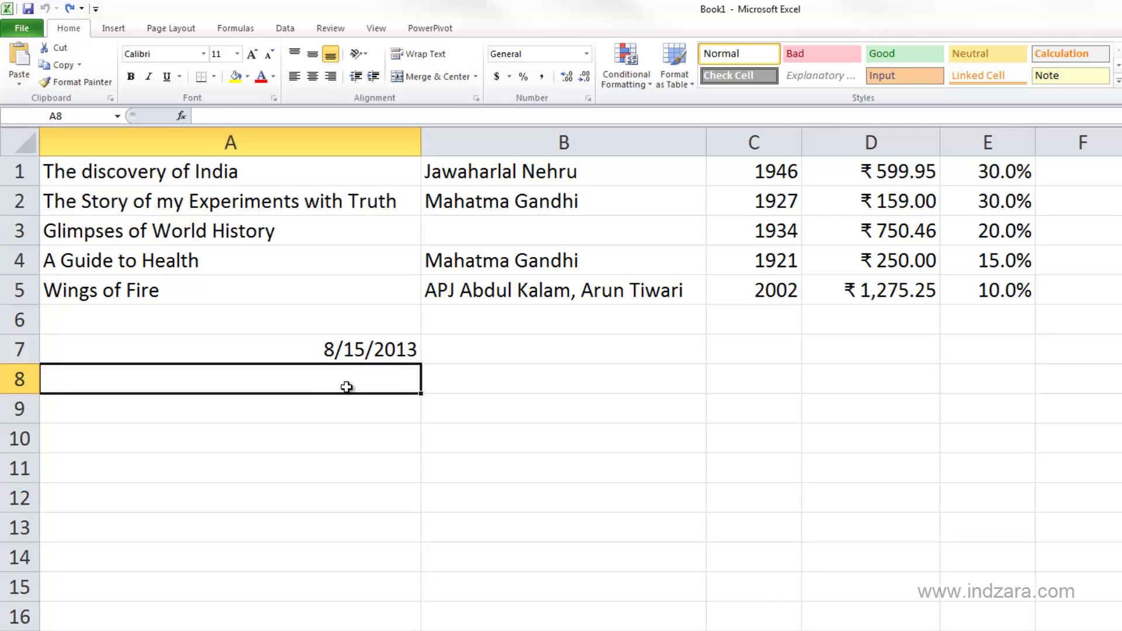
text(6:)
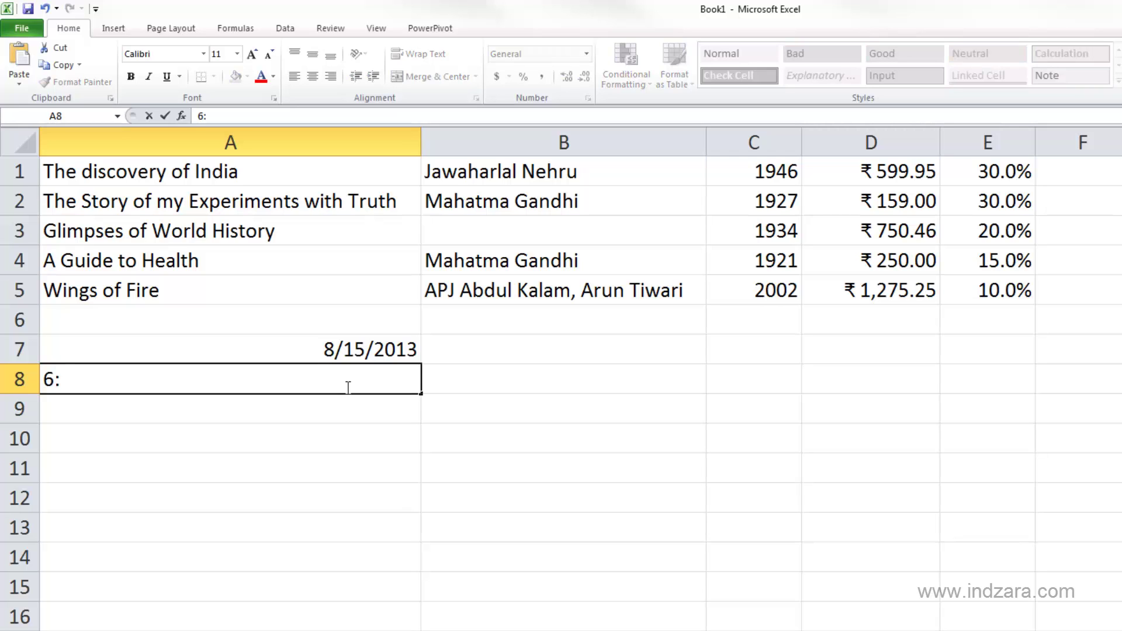
text(00 AM)
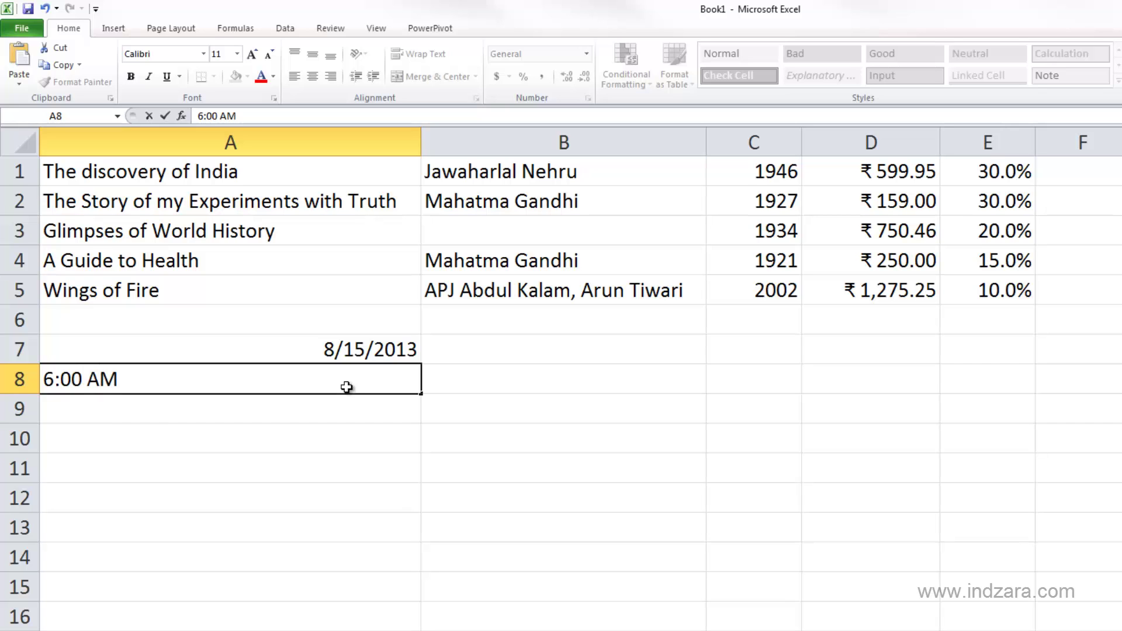
key(Return)
Step: Replace the time in A8 with 6:30, without an AM or PM suffix
click(347, 385)
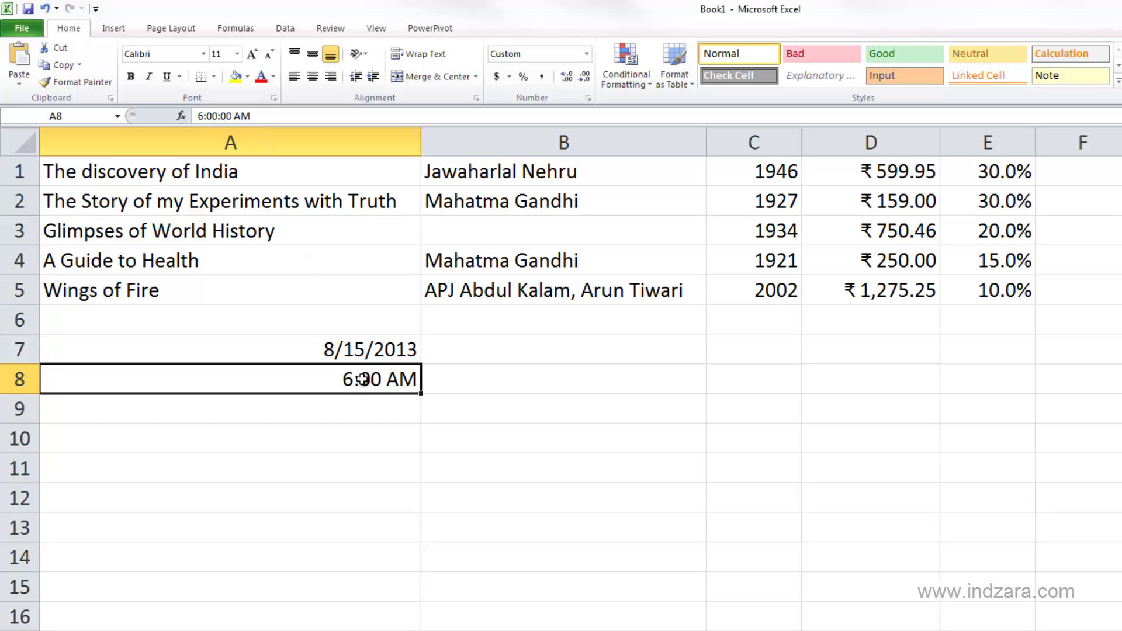
text(6:)
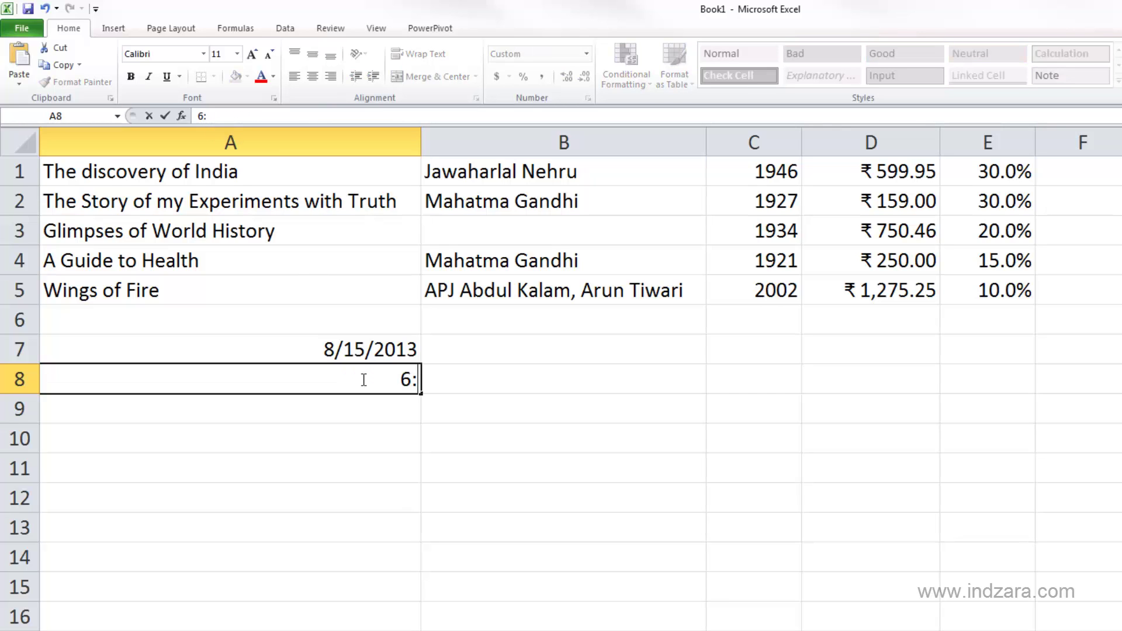
text(30)
key(Return)
Step: Undo both time entries in A8, and enter 600 AM without a colon instead
key(Up)
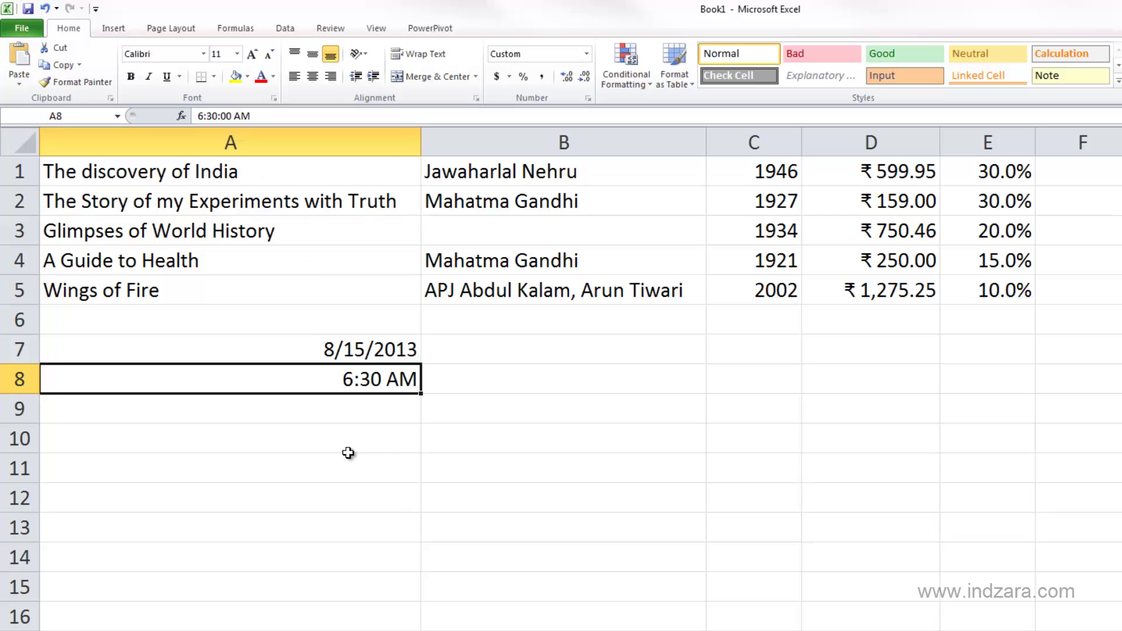
key(ctrl+z)
key(ctrl+z)
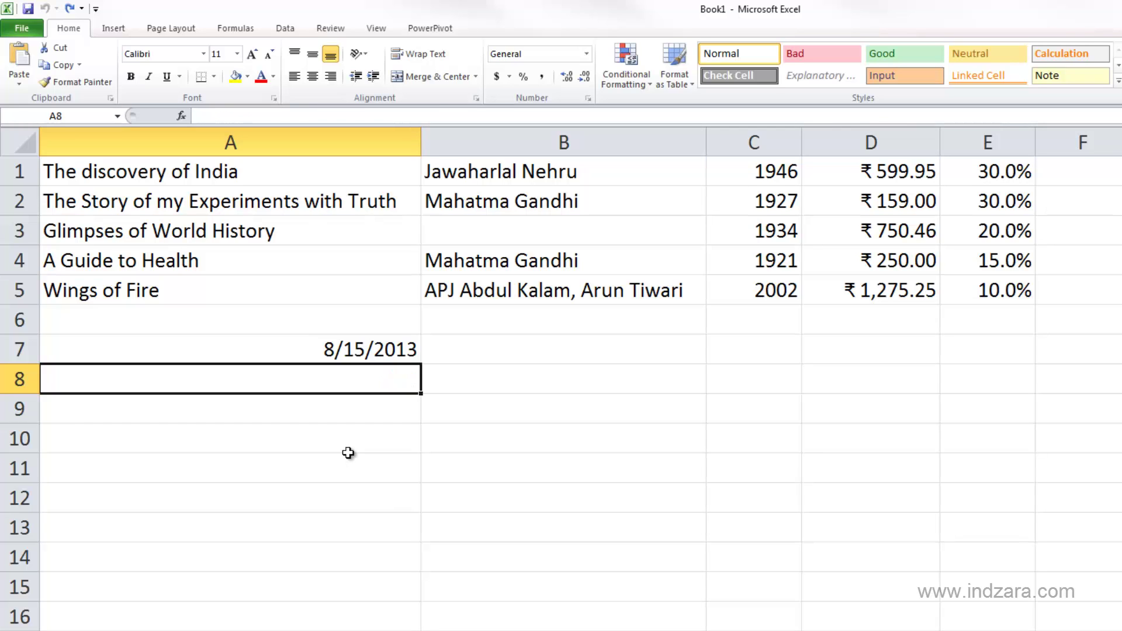
text(6)
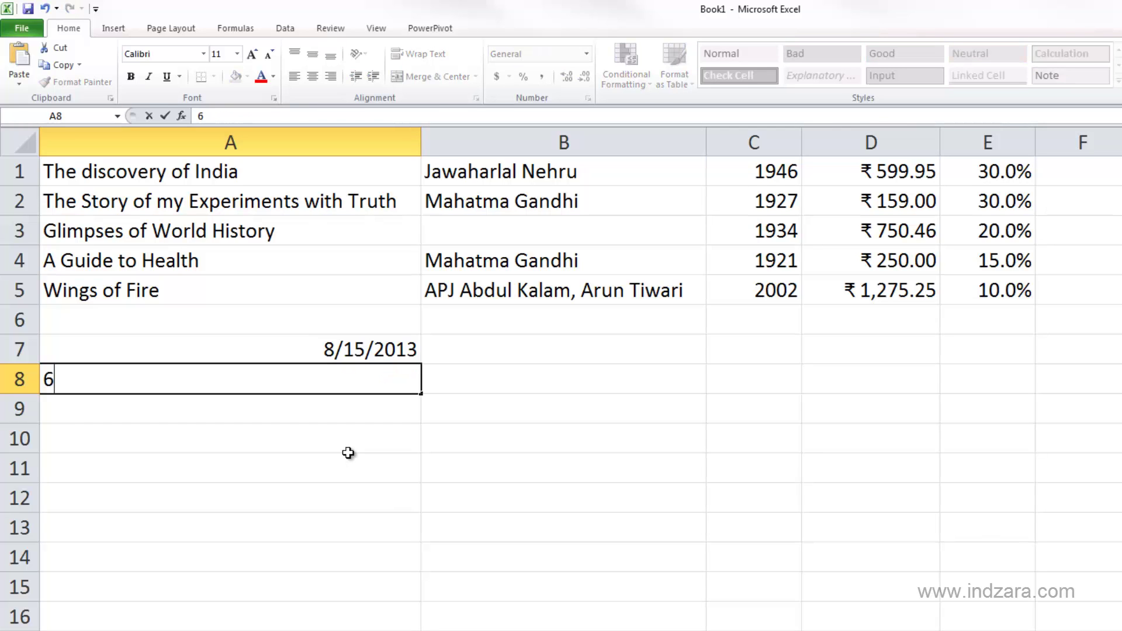
text(00 AM)
key(Return)
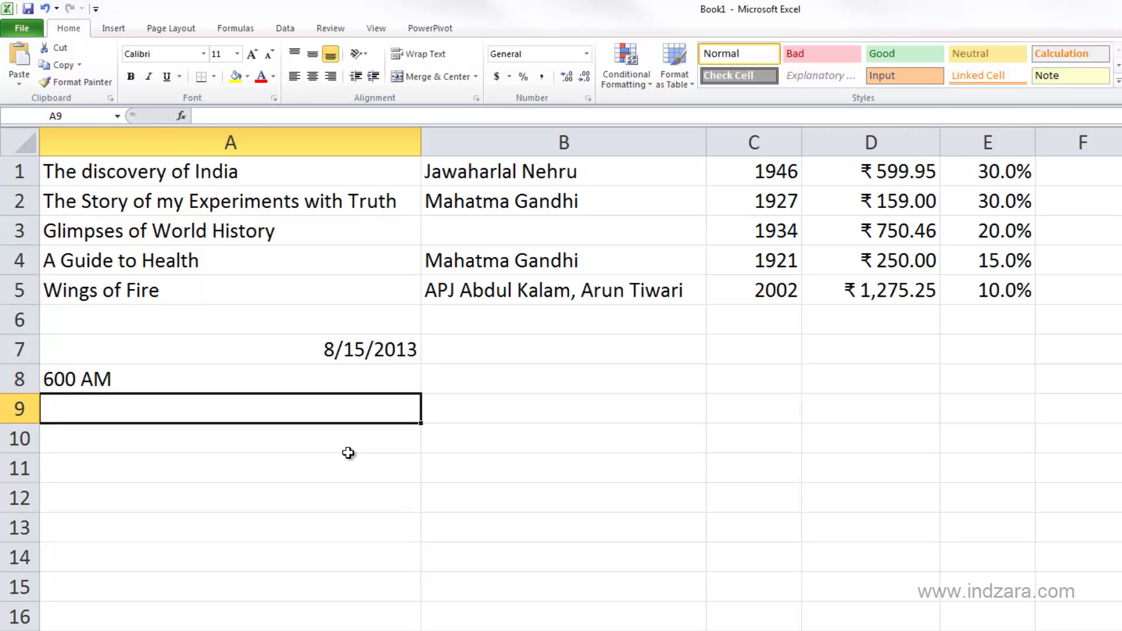
Step: Replace the entry in A8 with 6:00 AM, written with a colon, keeping the cell selected
key(Up)
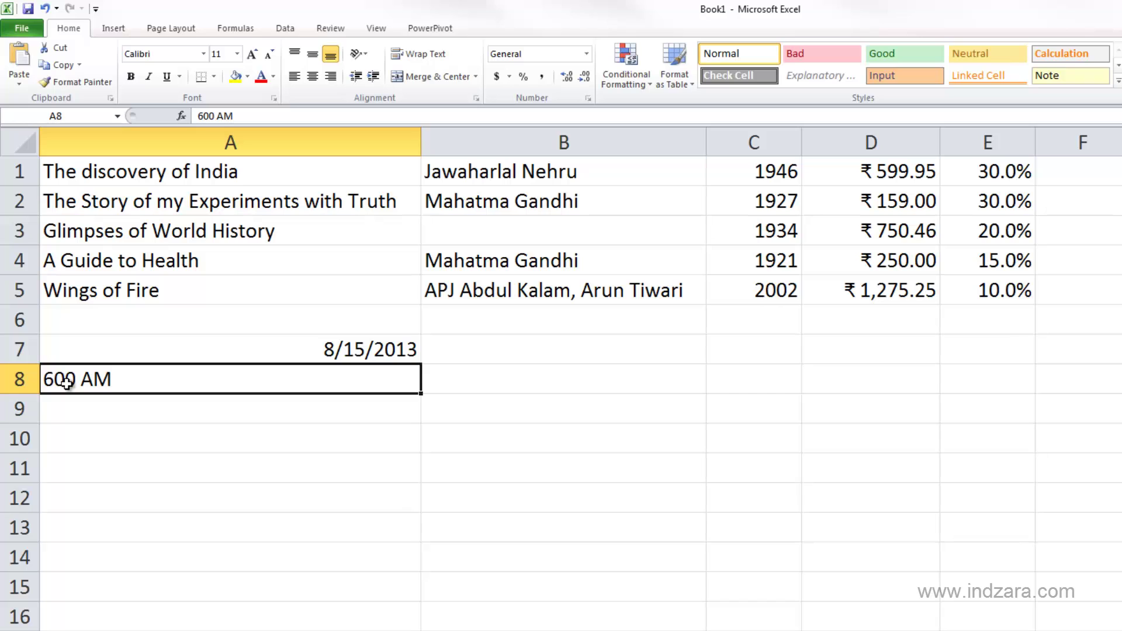
text(6)
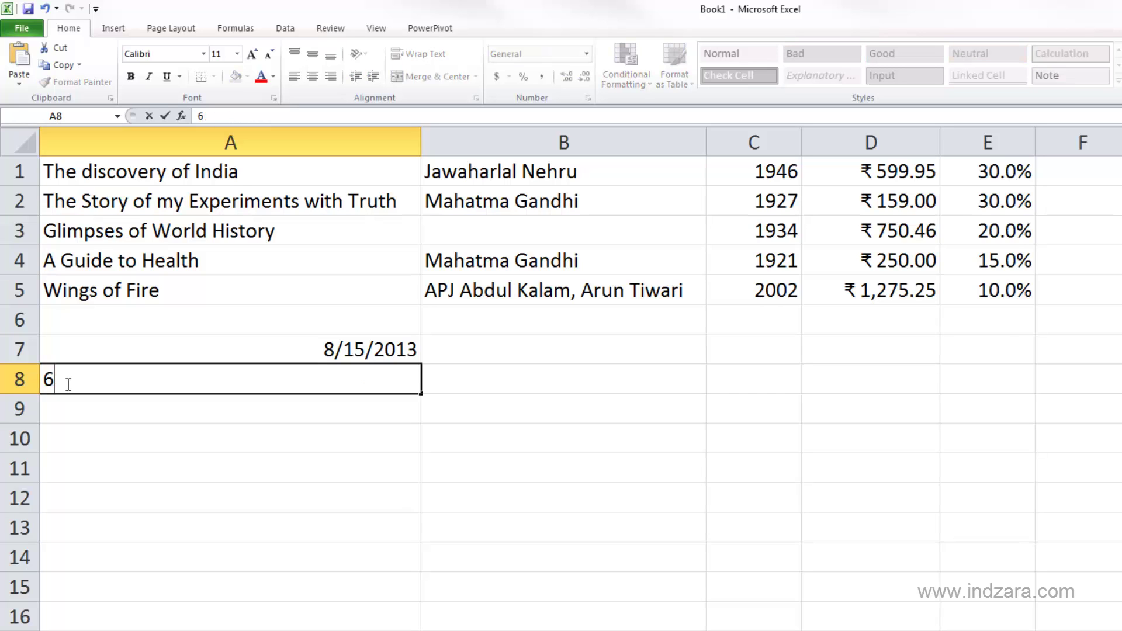
text(:00 AM)
key(ctrl+Return)
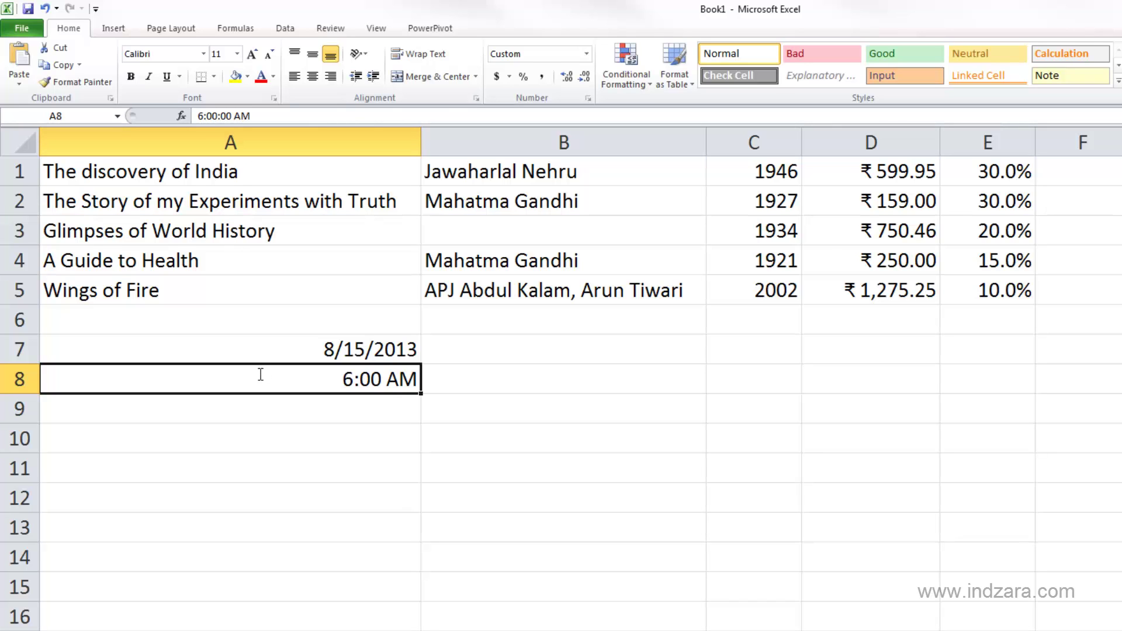
Step: Re-enter the time in A8 as 6 AM, giving only the hour and the suffix
text(6 AM)
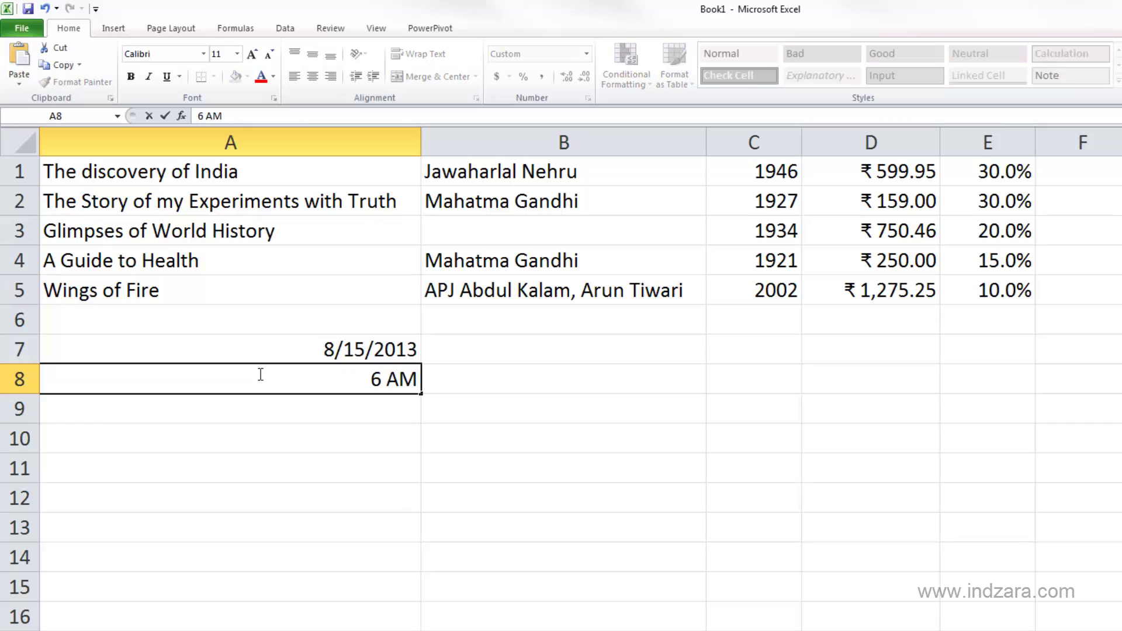
key(Return)
click(258, 375)
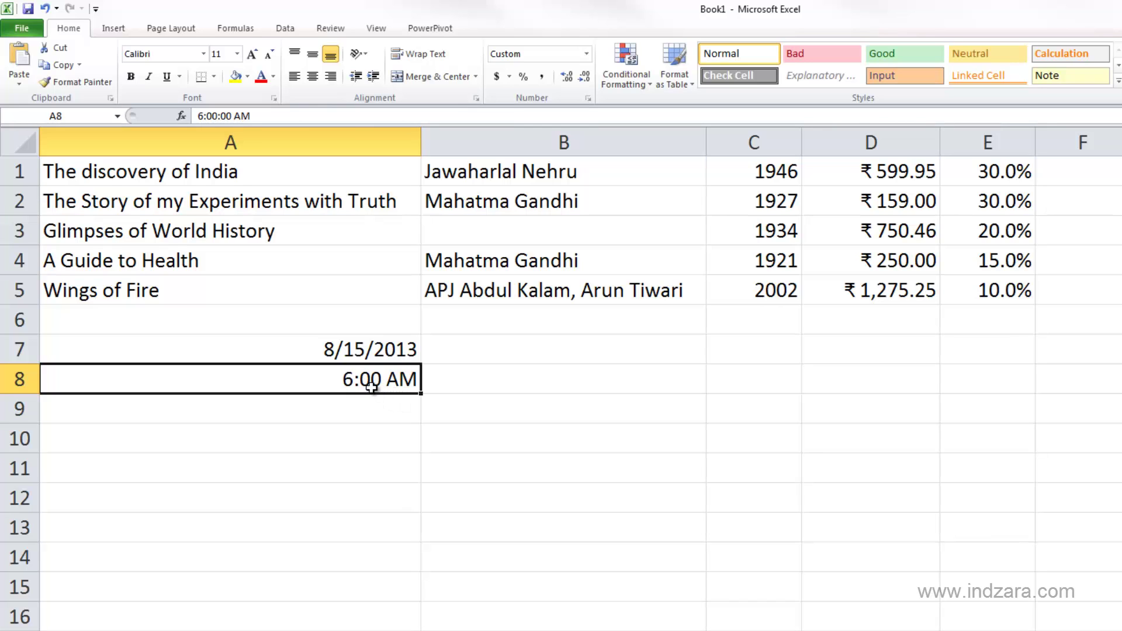
text(6 M)
key(BackSpace)
text(AM)
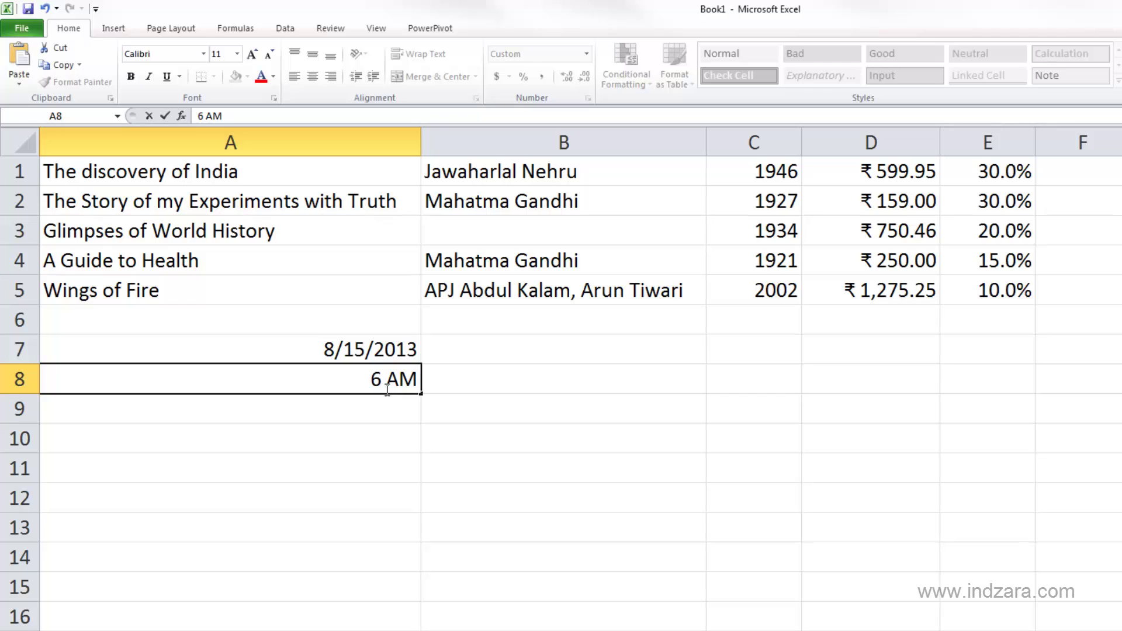
key(Return)
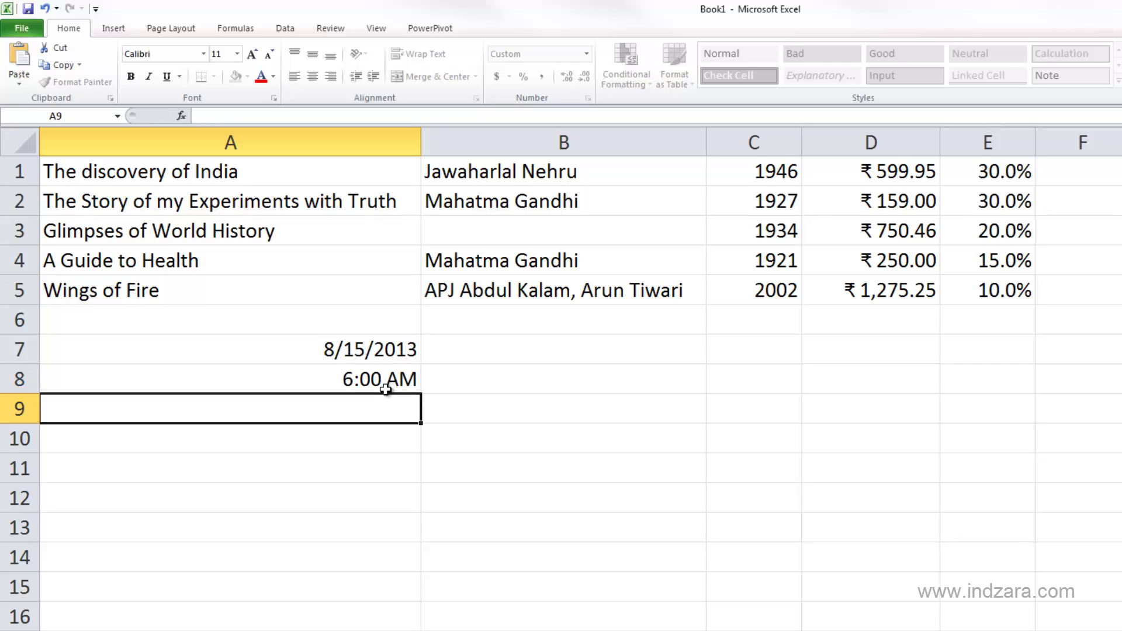
Step: Change the time in A8 to 6:30 PM
click(387, 388)
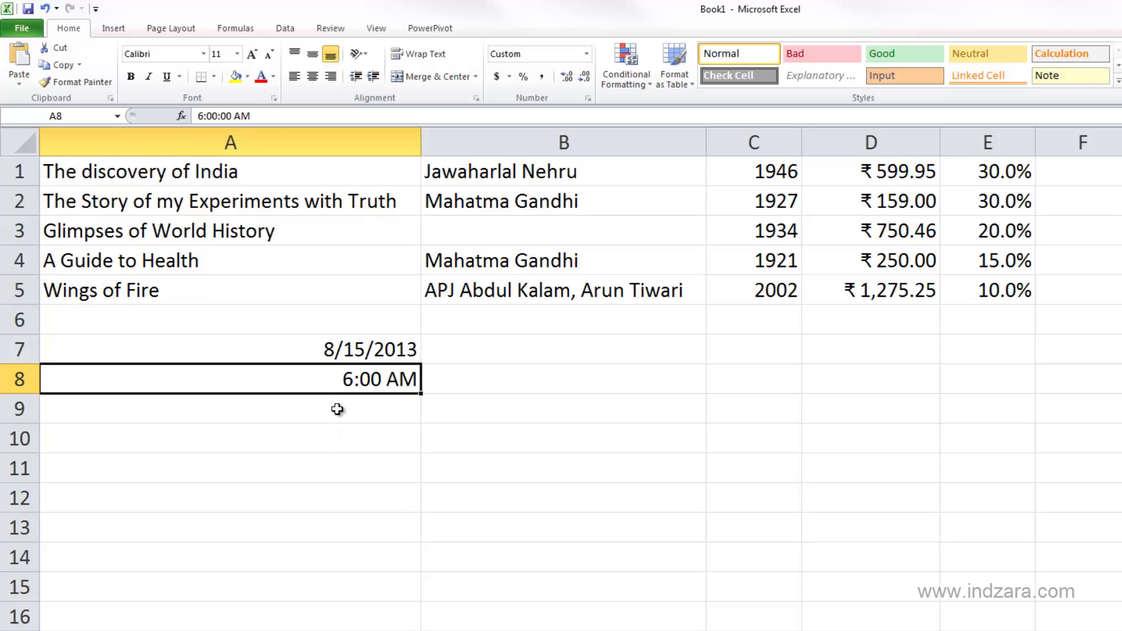
text(6:30 PM)
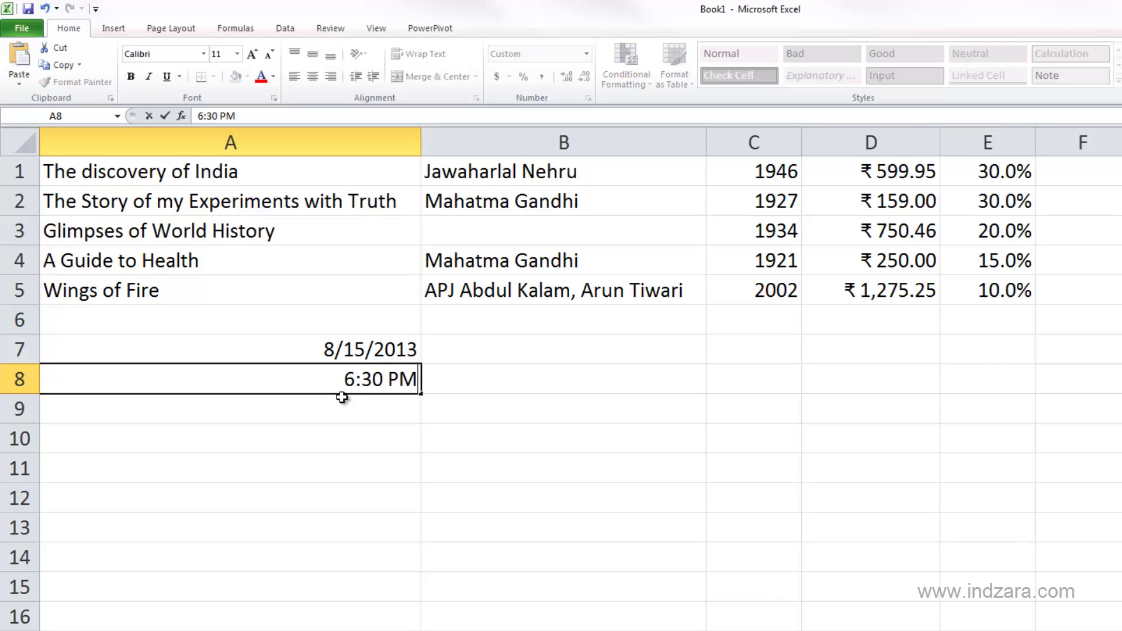
key(Return)
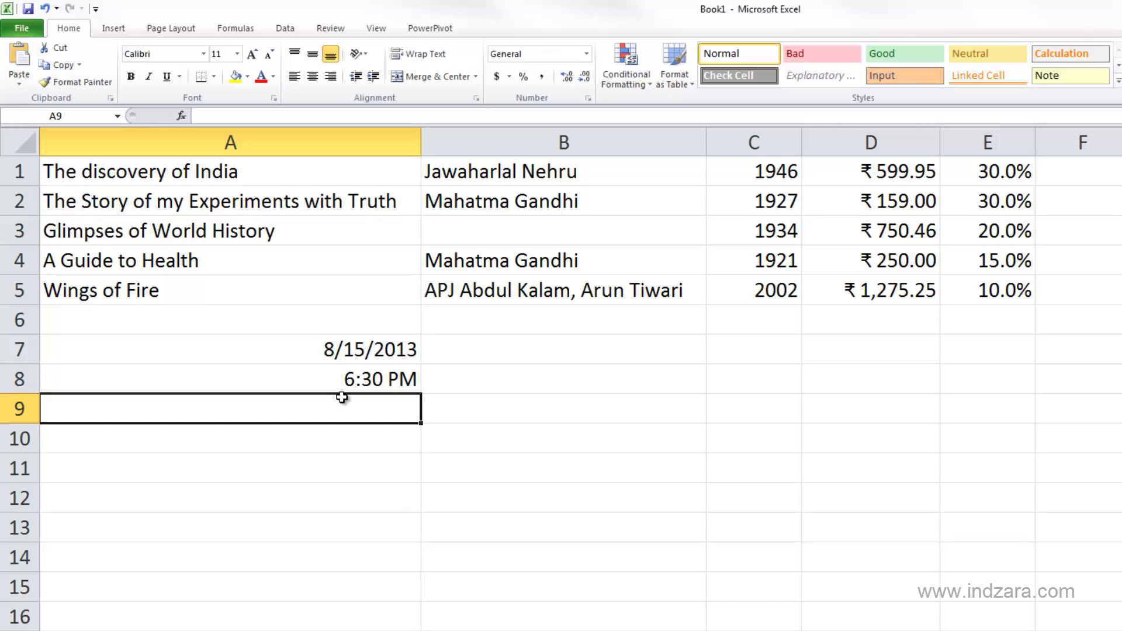
Step: Enter a time including seconds in A8: 6:30:25 PM
click(365, 380)
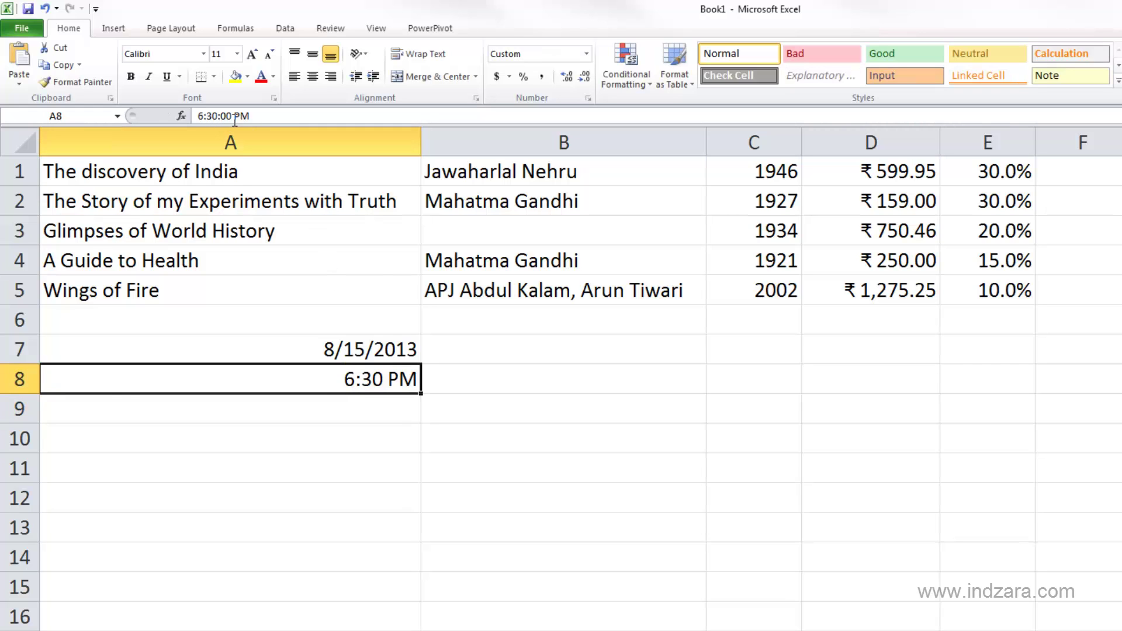
text(6:)
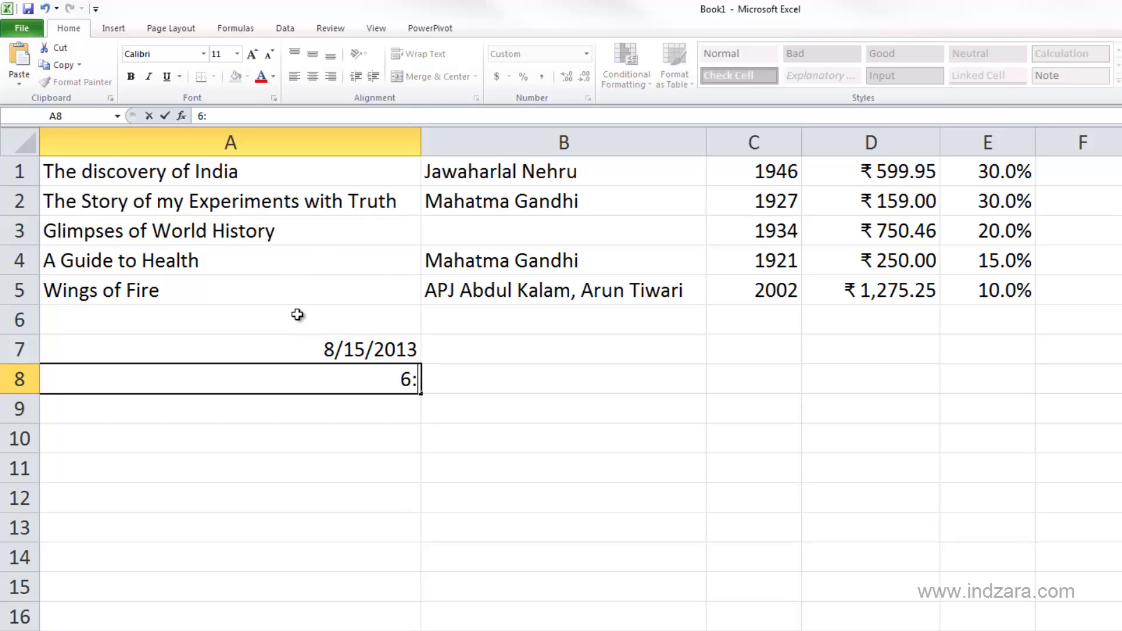
text(30:25)
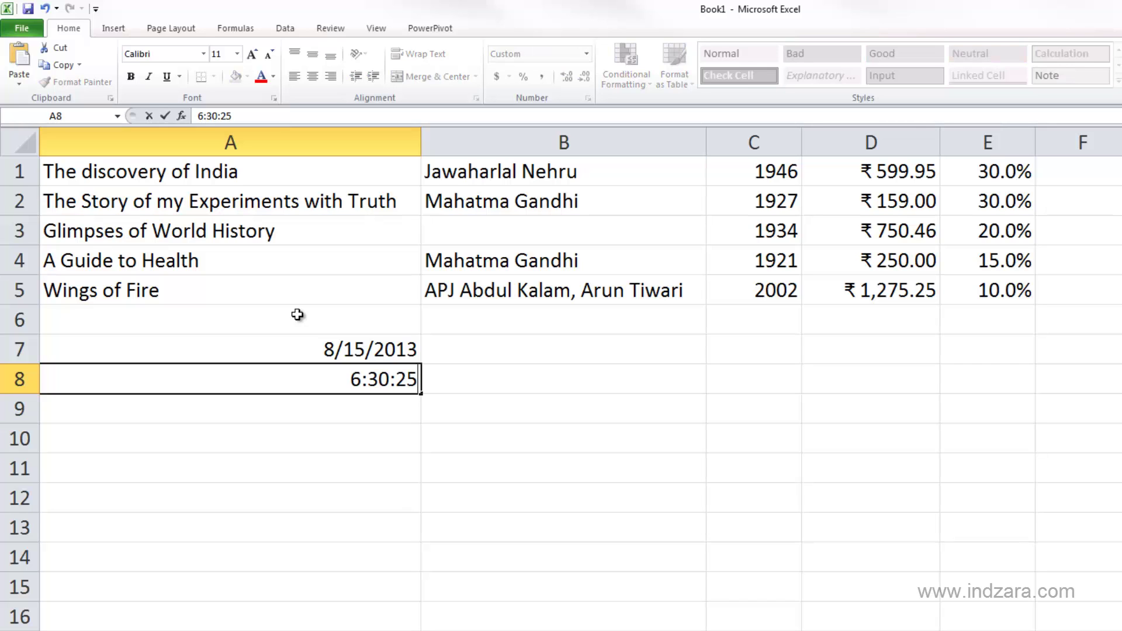
text( PM)
key(Return)
Step: Edit the existing time in A8 into the 24-hour form 16:30:25 by adding a leading 1 and removing the PM suffix
key(Up)
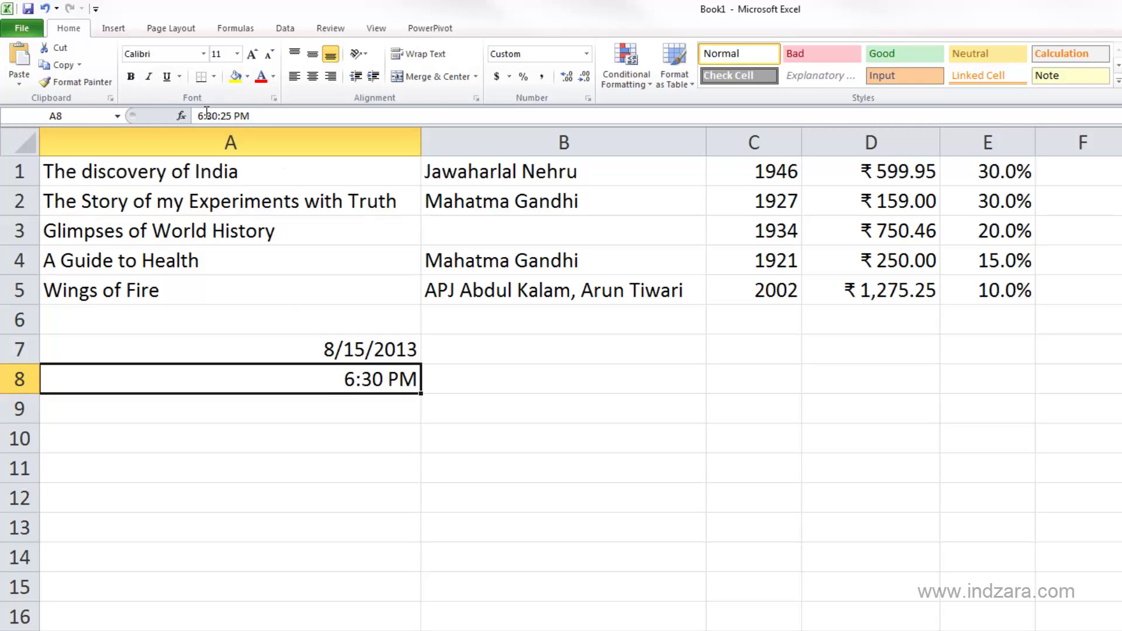
double_click(348, 383)
key(Home)
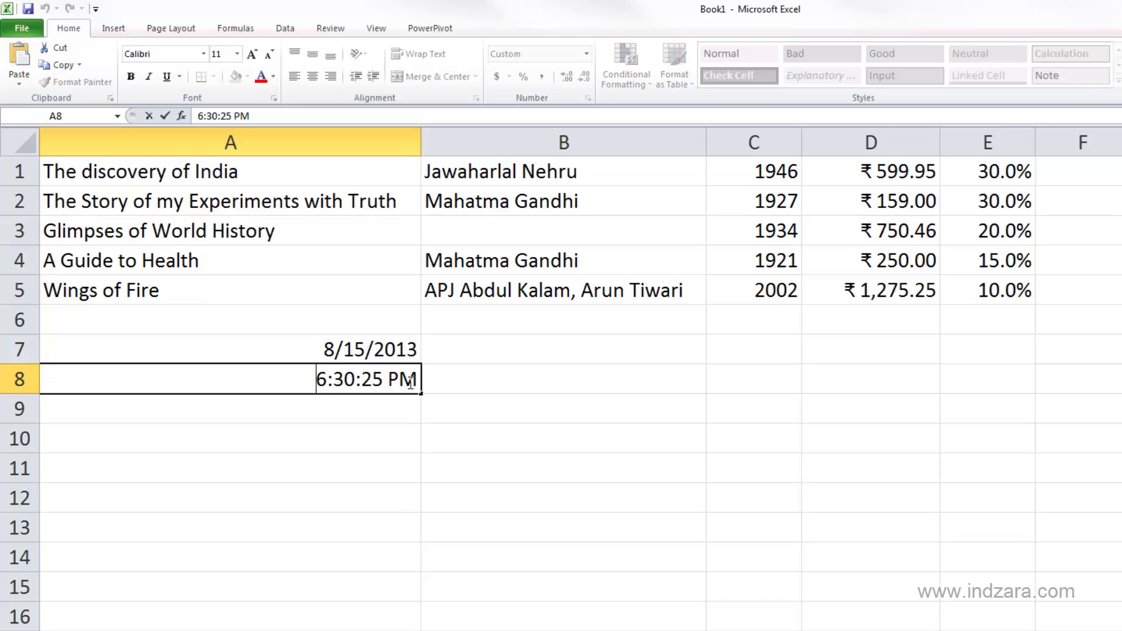
text(1)
key(Right)
key(Right)
key(Right)
key(Right)
key(Right)
key(Right)
key(Right)
key(Right)
key(Right)
key(Right)
key(BackSpace)
key(BackSpace)
key(BackSpace)
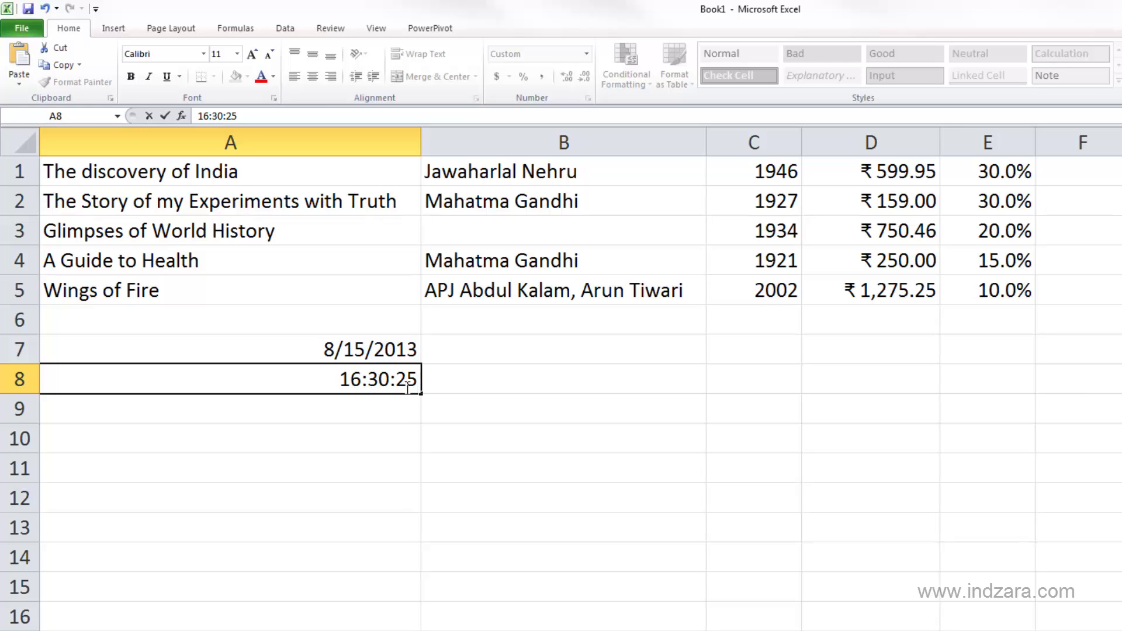
key(Return)
Step: Replace the time in A8 with the 24-hour value 23:30:10
key(Up)
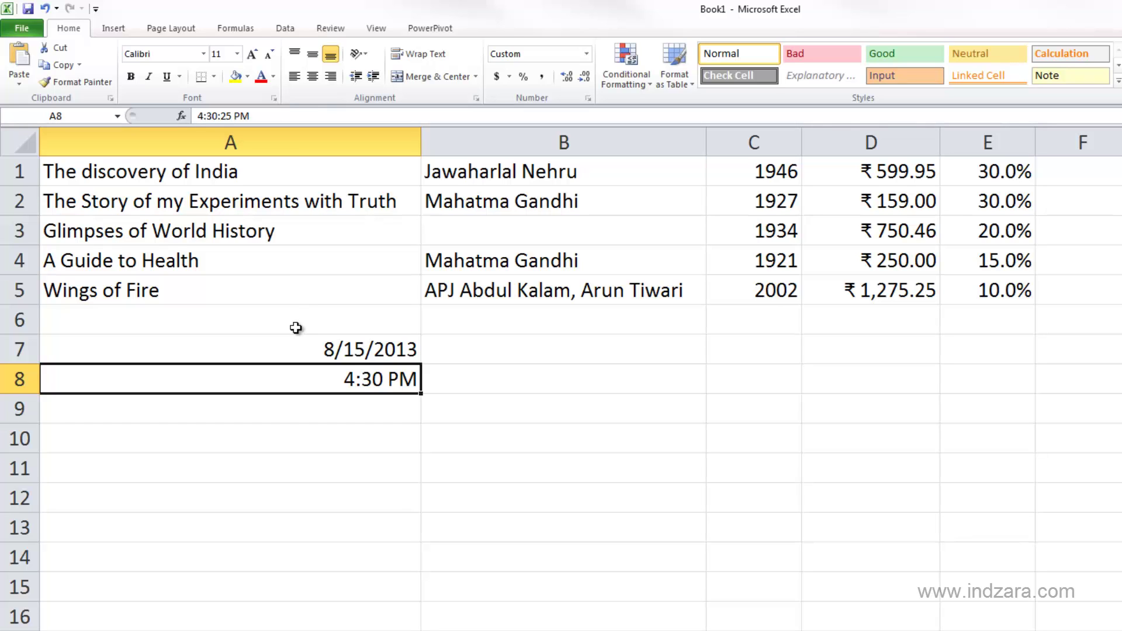
text(23:)
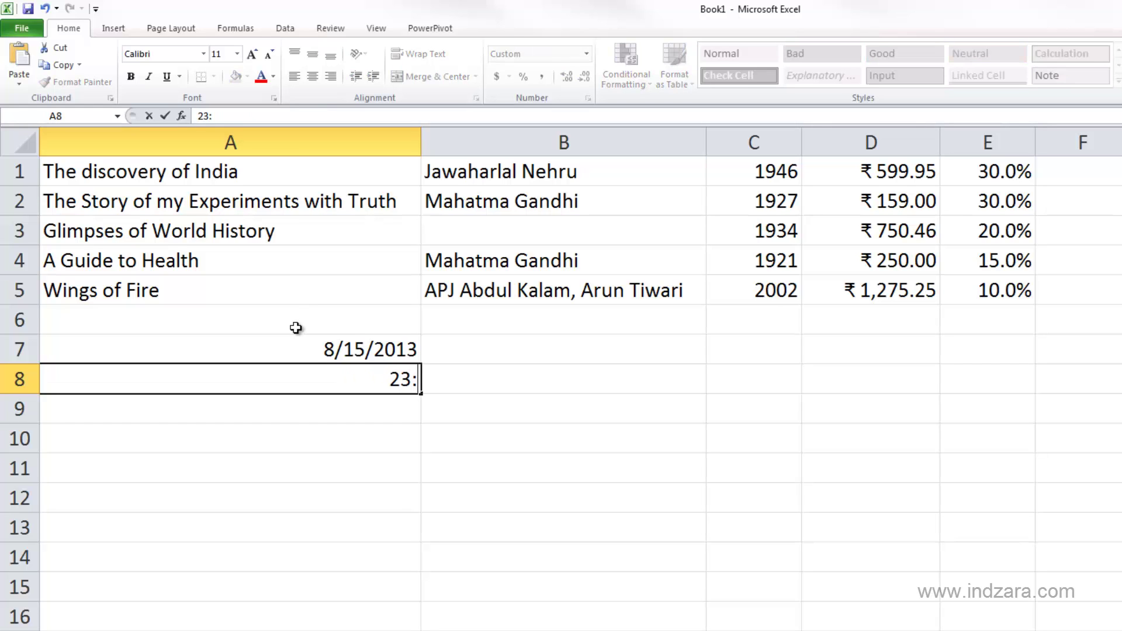
text(30:10)
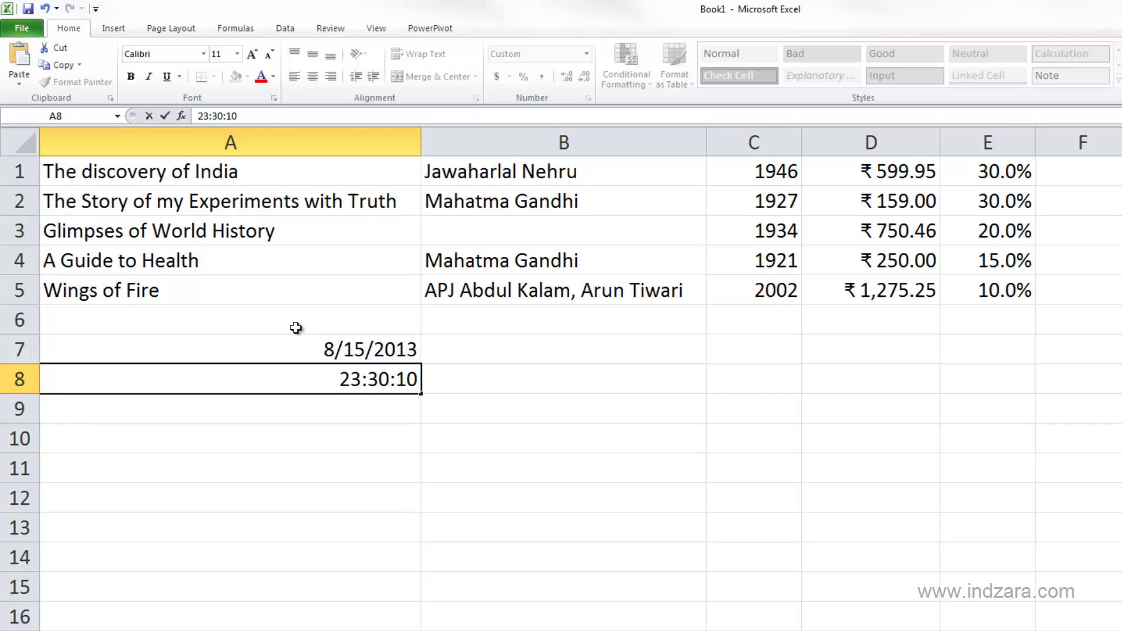
key(Return)
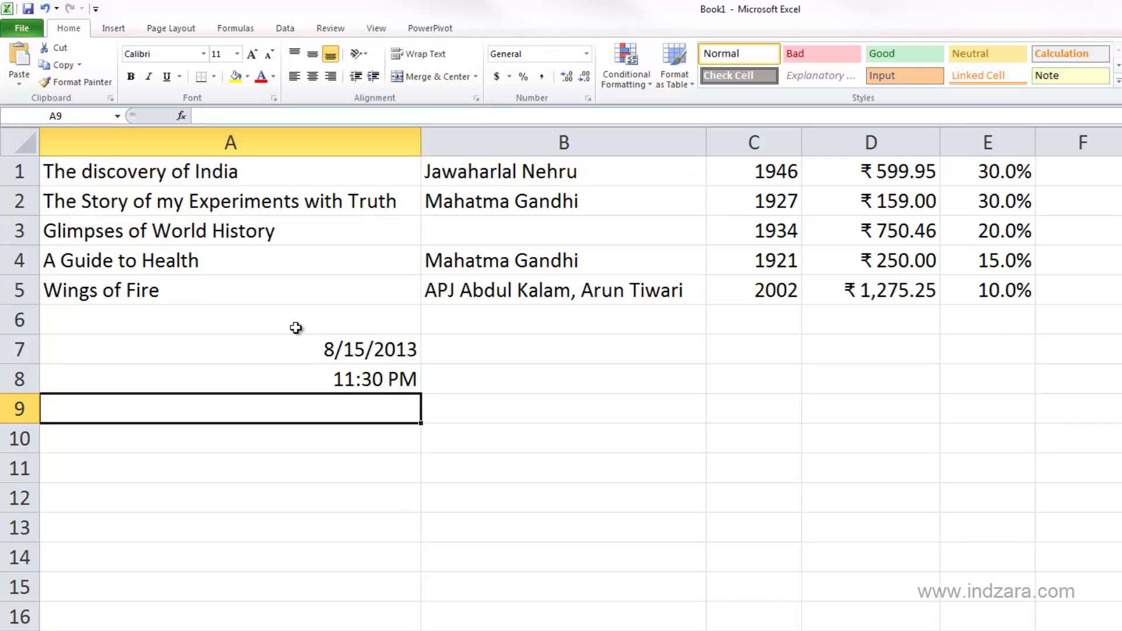
Step: Set the time in A8 to 23:10:20 in 24-hour notation and reselect the cell
click(360, 369)
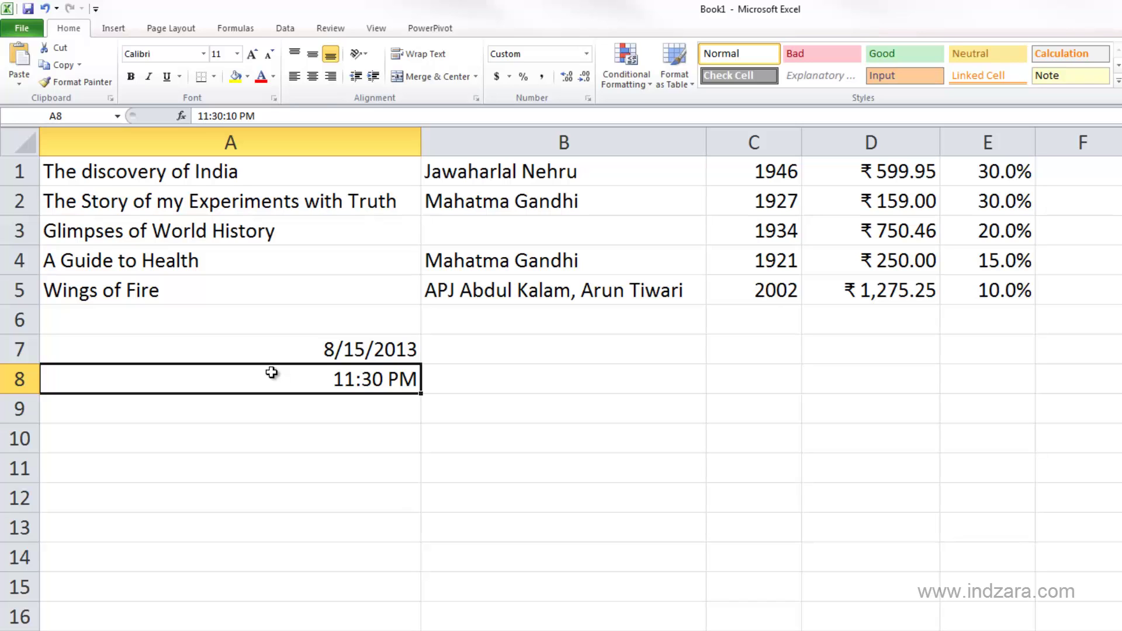
text(23:)
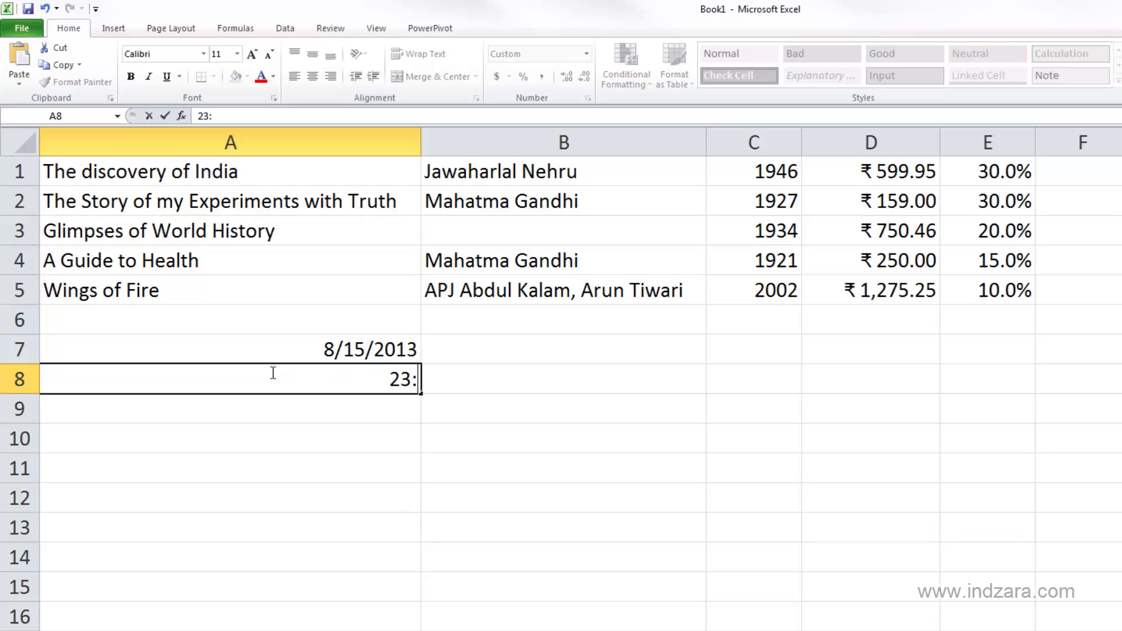
text(10:20)
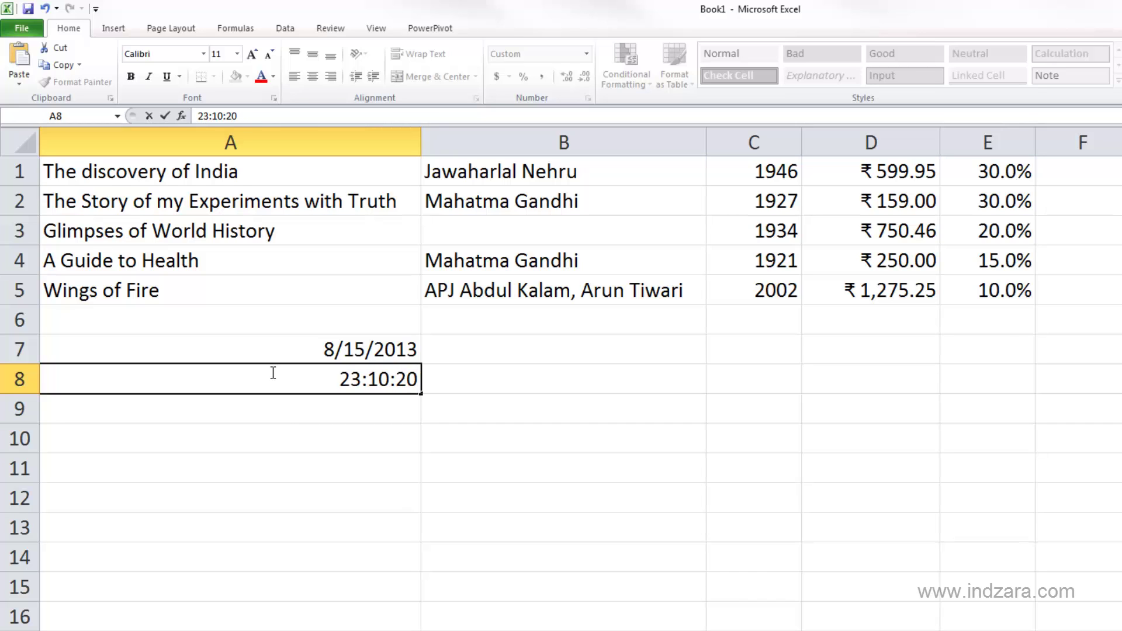
key(Return)
click(272, 373)
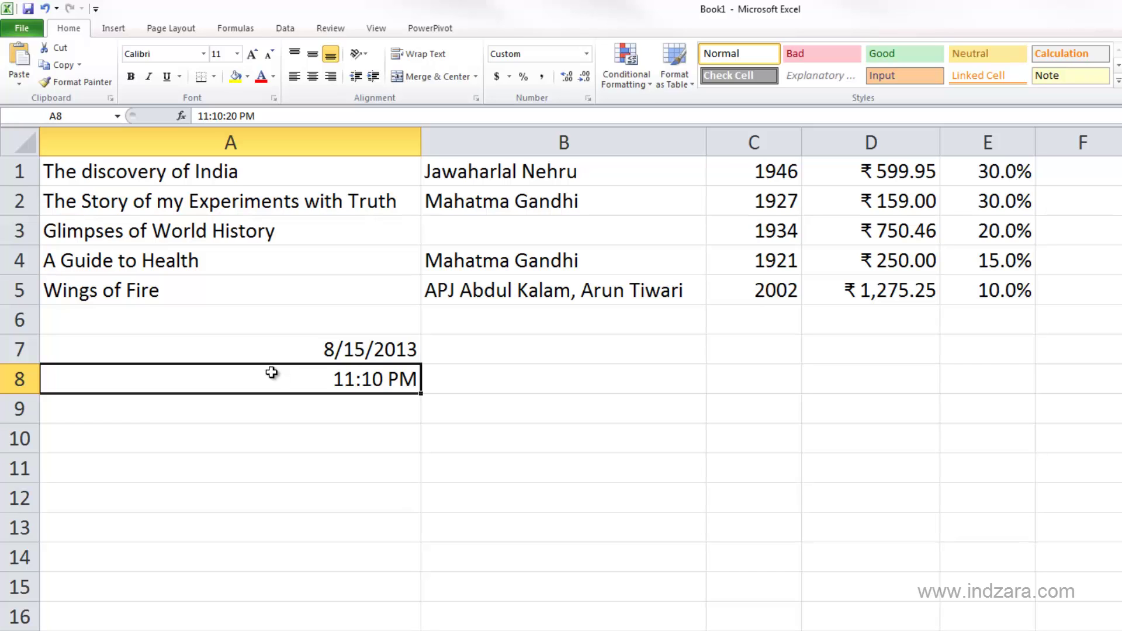
Step: Apply the Time number format to the date in A7
click(388, 351)
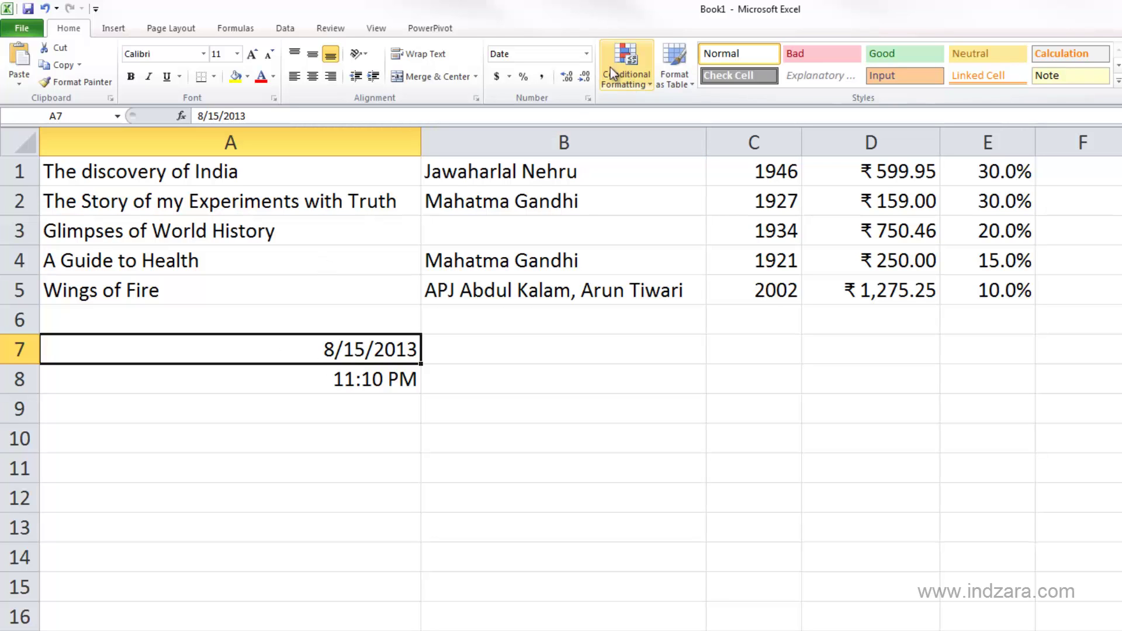
click(587, 54)
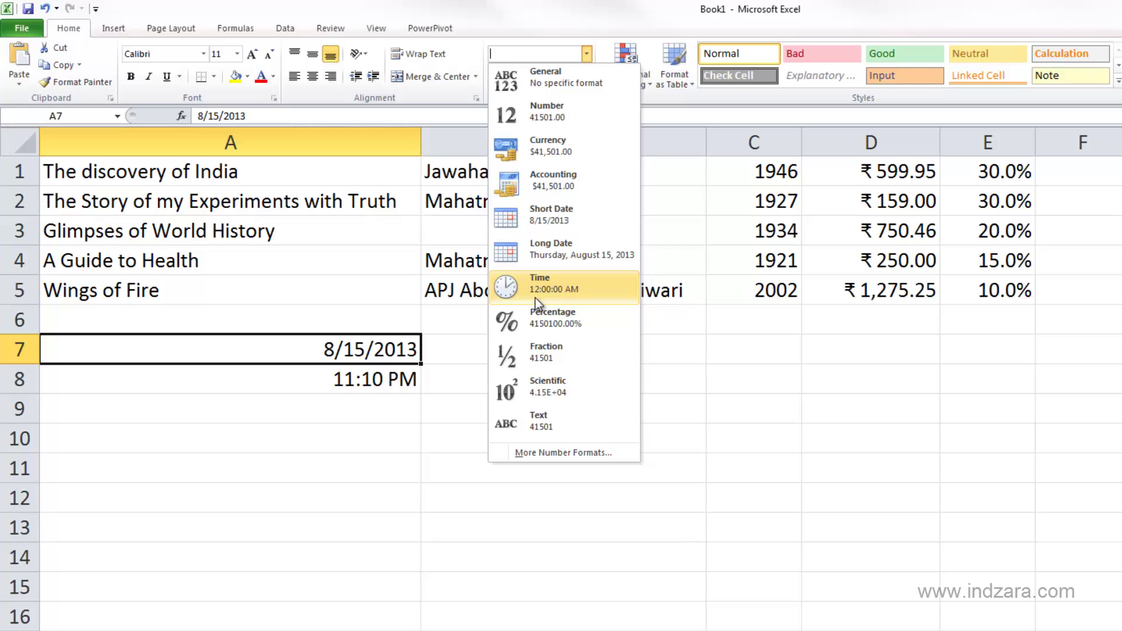
click(572, 296)
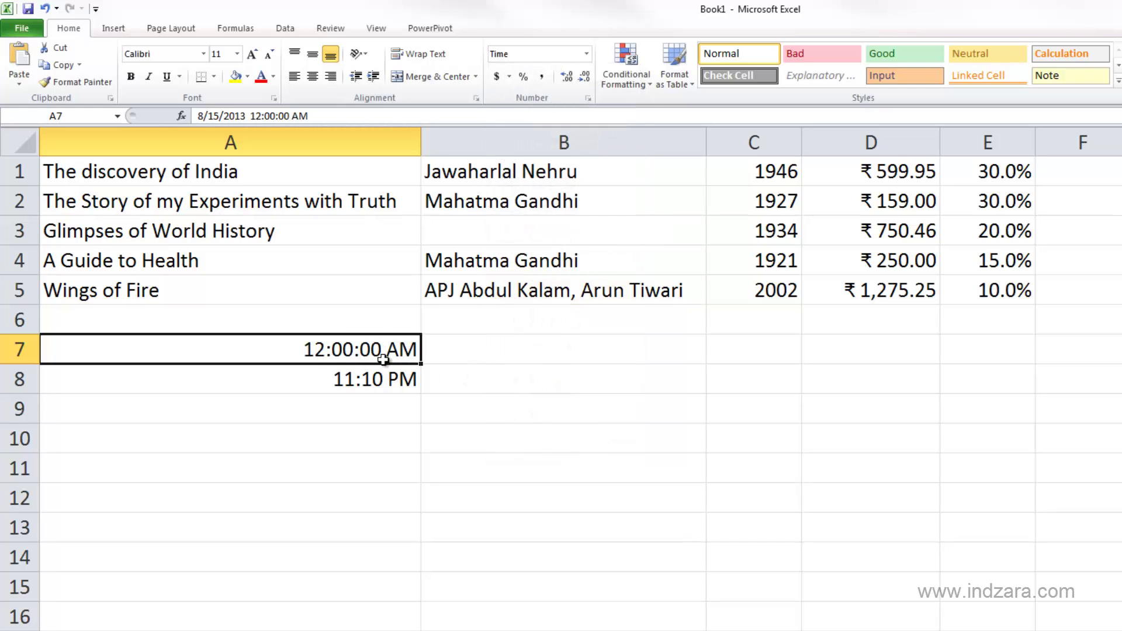
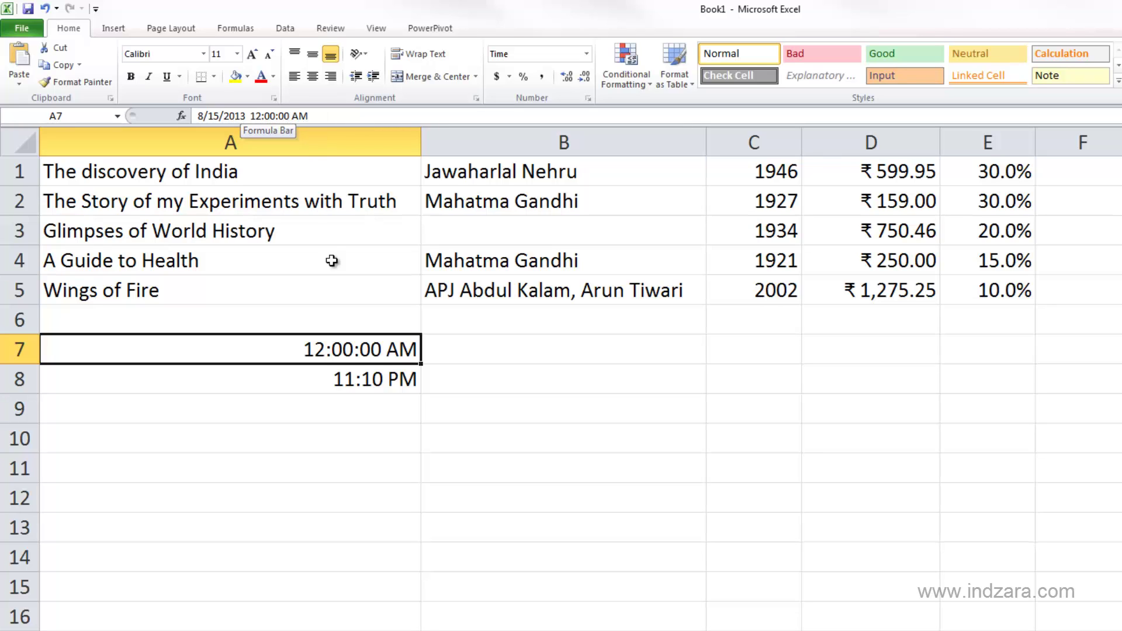
Step: Replace the time in A8 with the combined date and time 15-Aug-2013 06:30:00 AM and reselect the cell
click(381, 380)
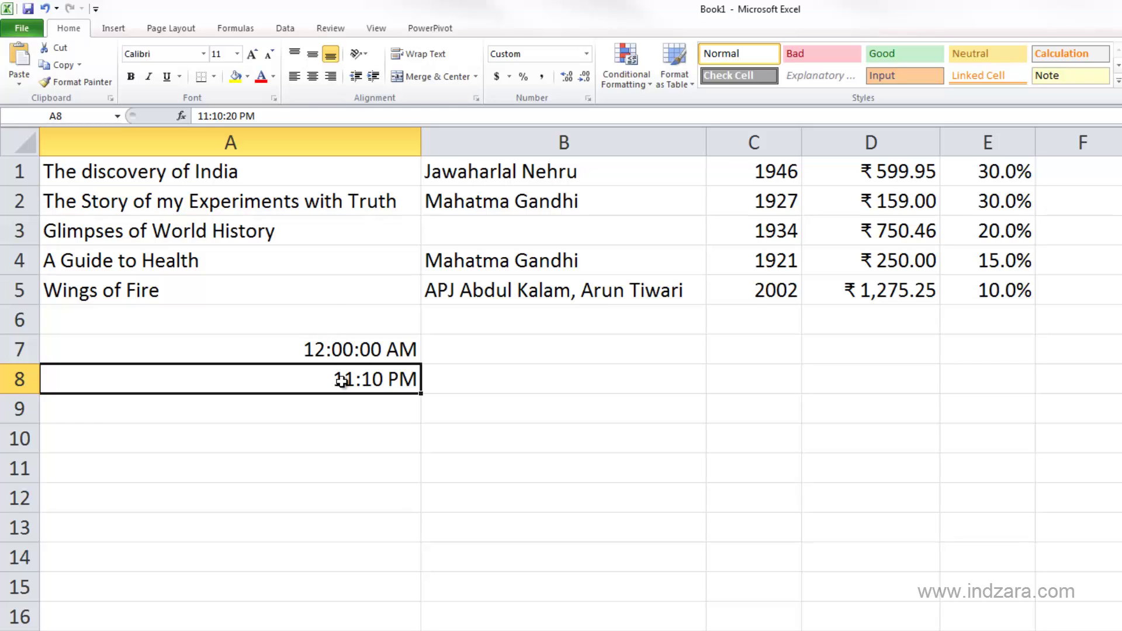
text(15-A)
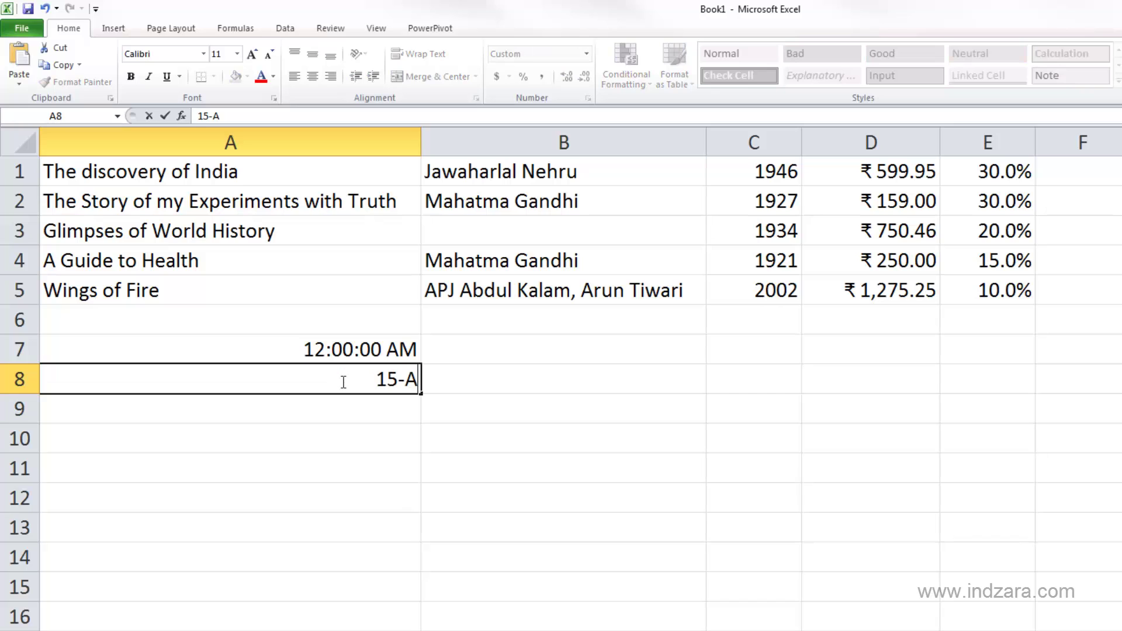
text(ug-2013)
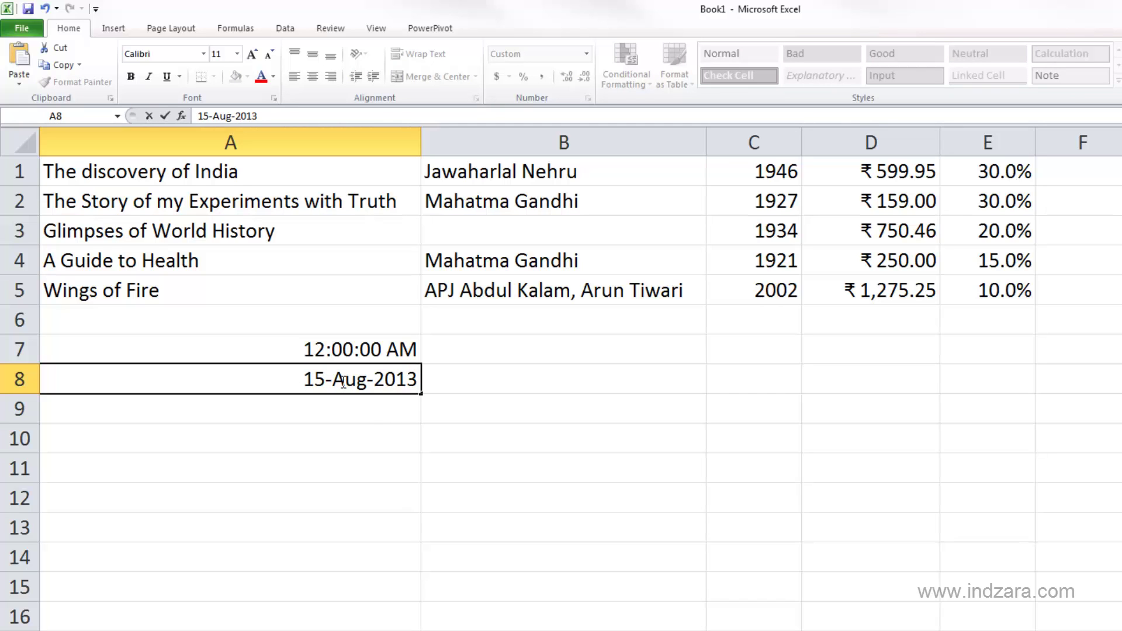
text( 06:30)
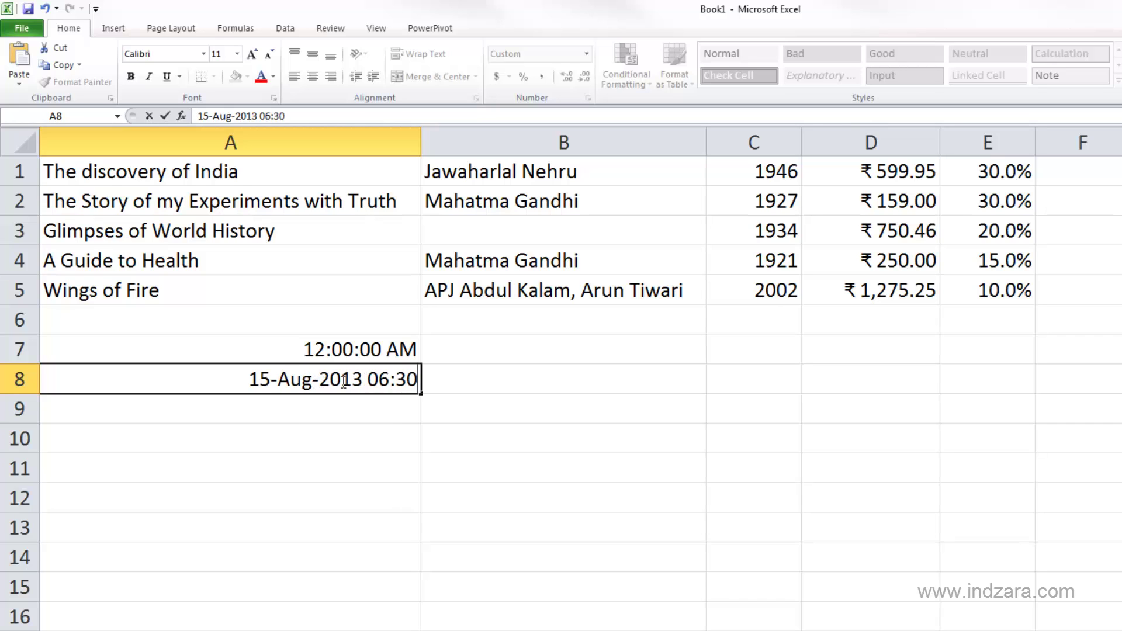
text(:00)
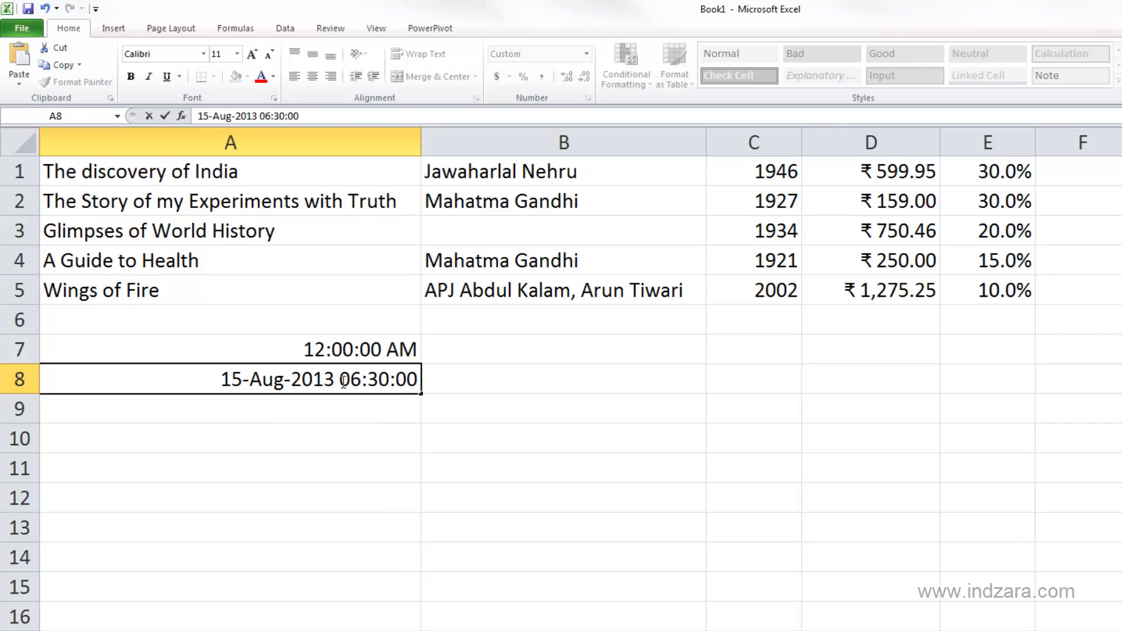
text( AM)
key(Return)
click(343, 381)
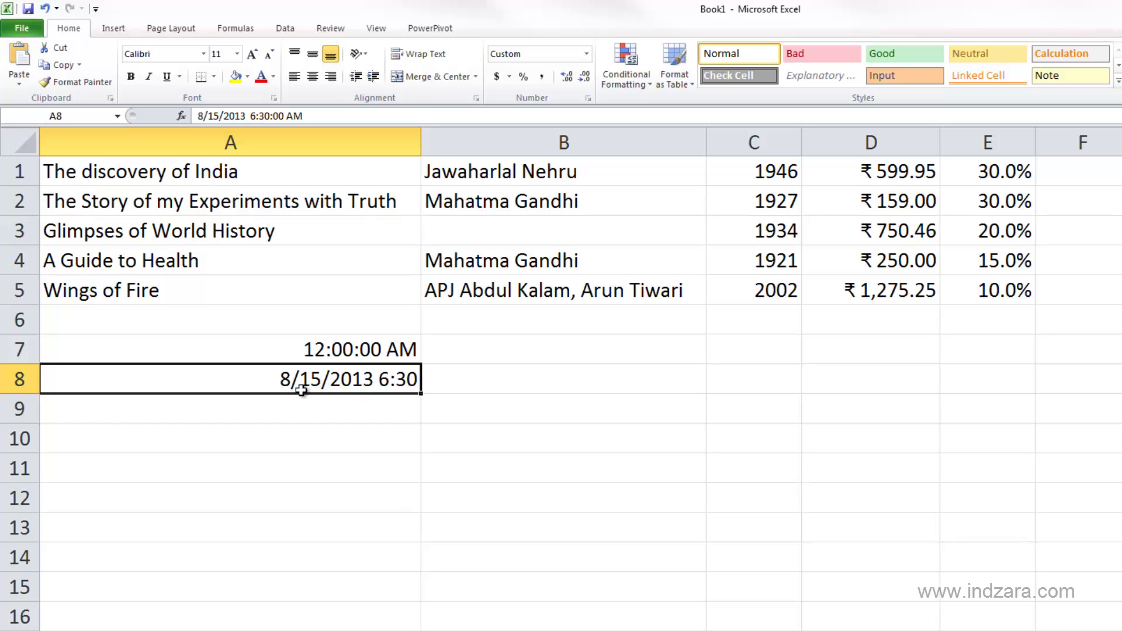
Step: Enter the serial number 41501 in A9
click(359, 410)
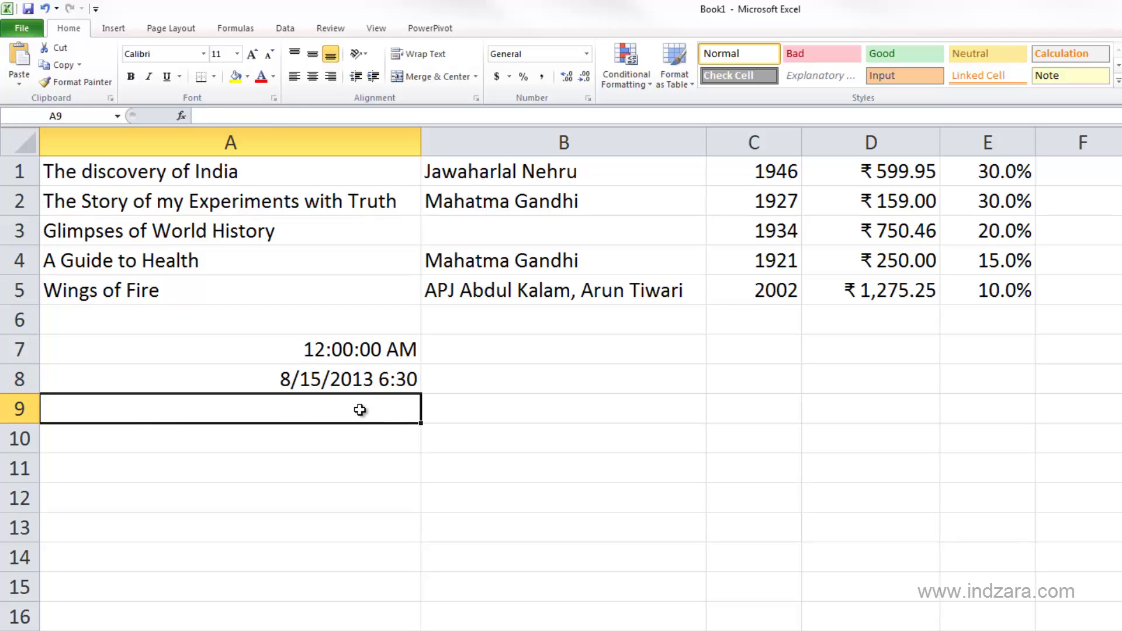
double_click(360, 411)
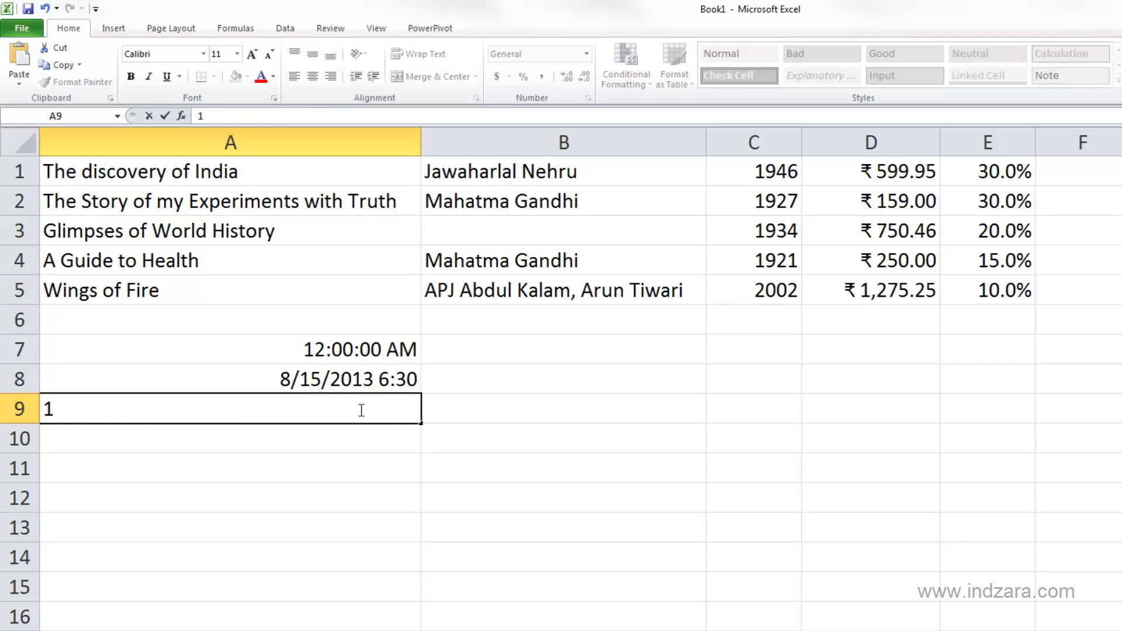
text(41501)
key(Return)
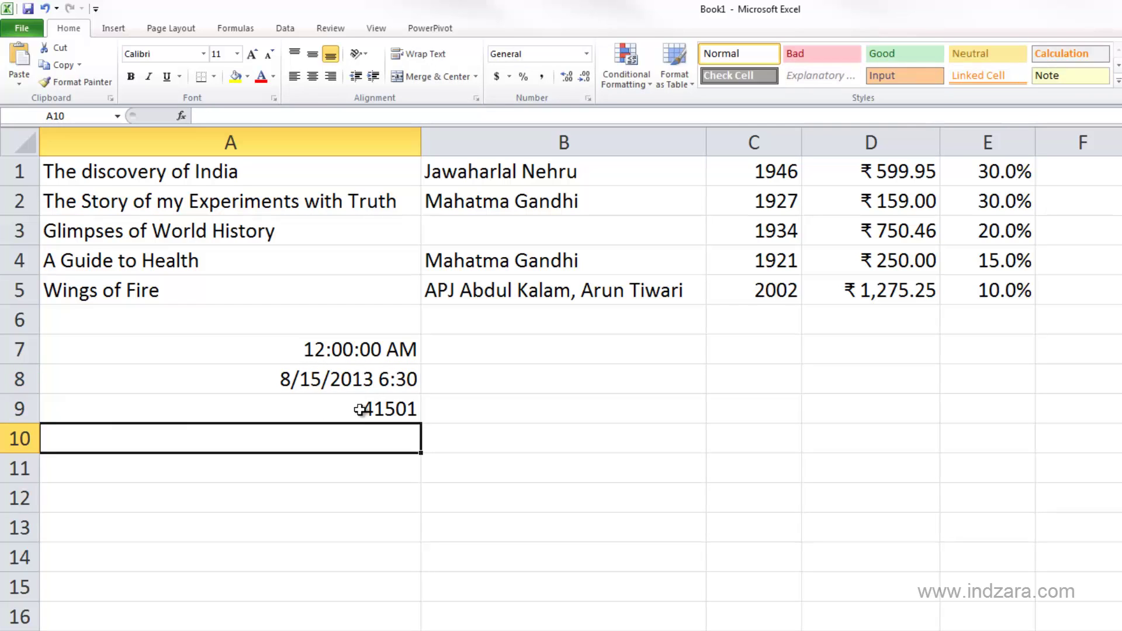
Step: Format the number in A9 as Short Date and switch it to Long Date
click(360, 410)
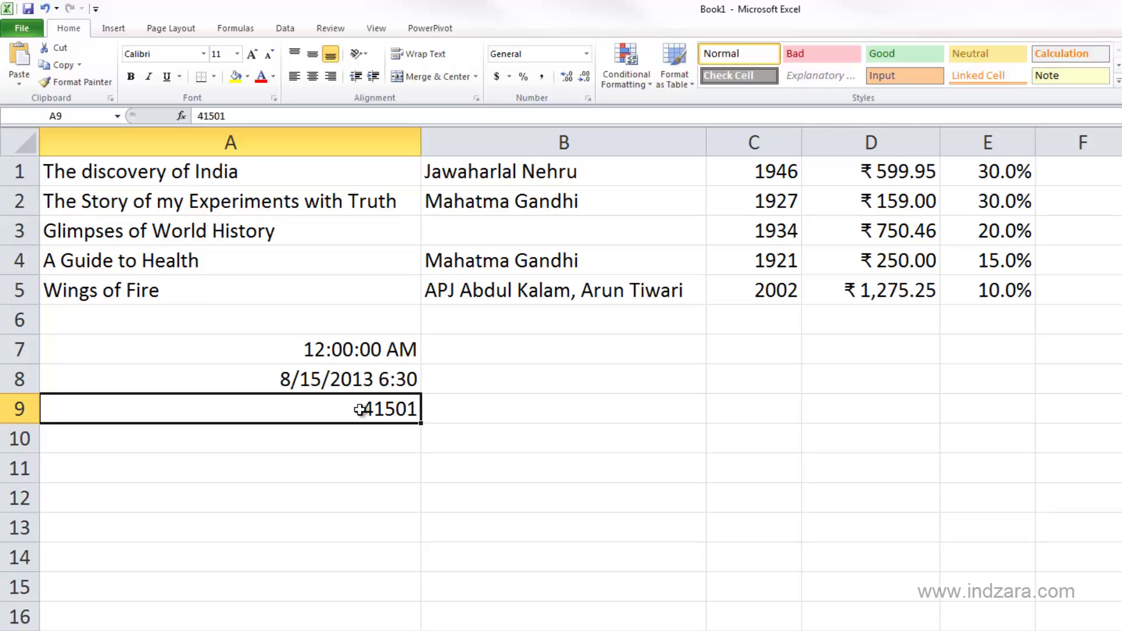
click(586, 53)
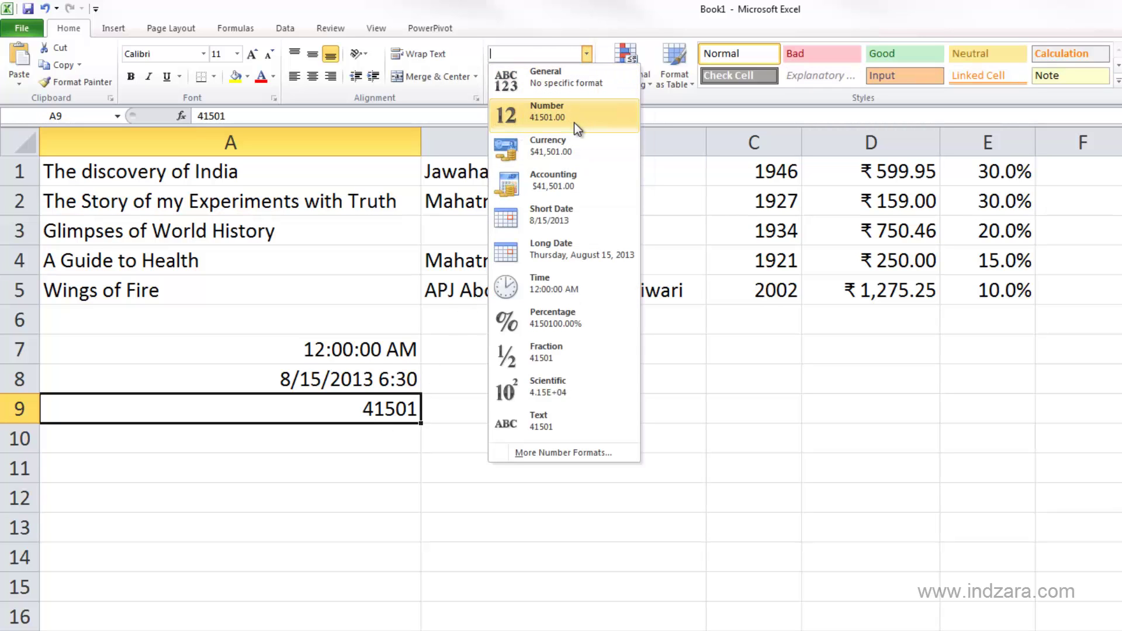
click(576, 212)
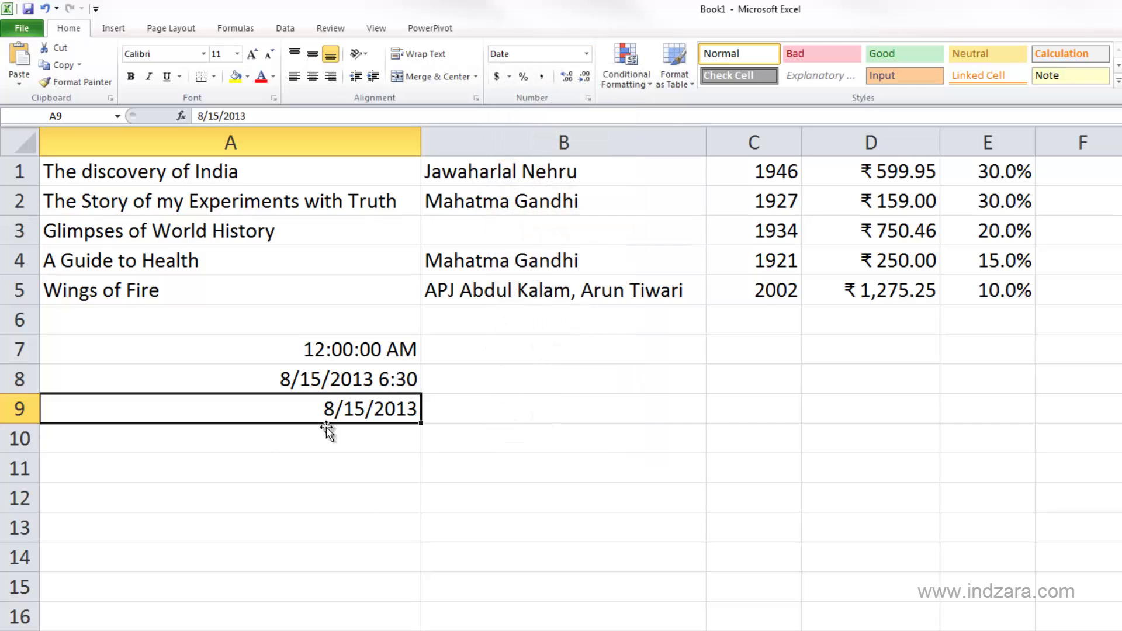
click(587, 55)
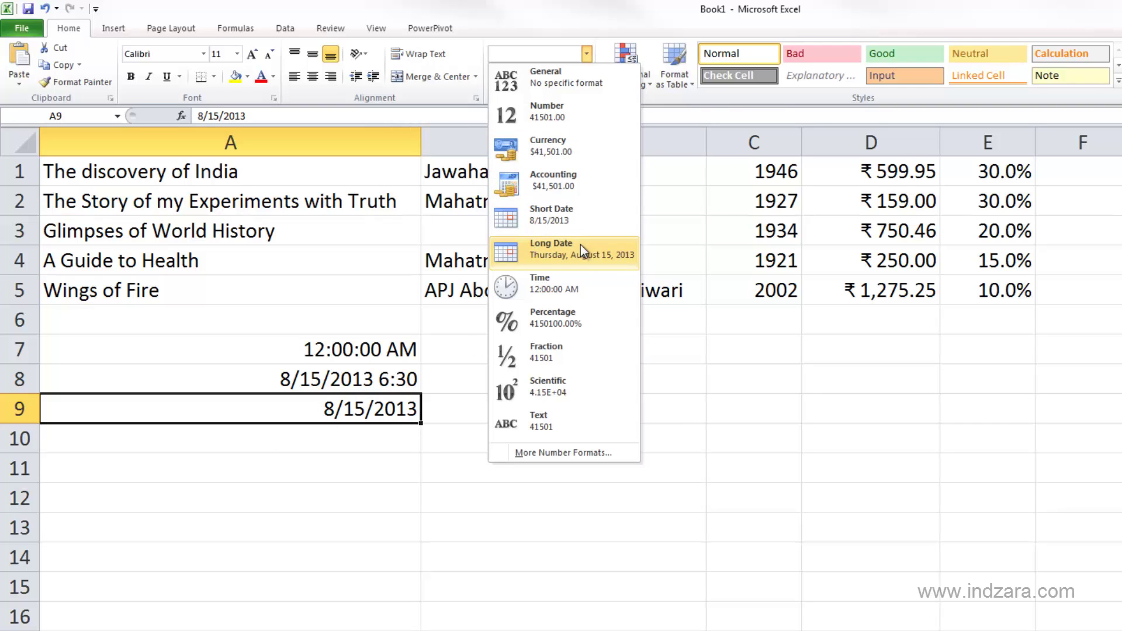
click(581, 246)
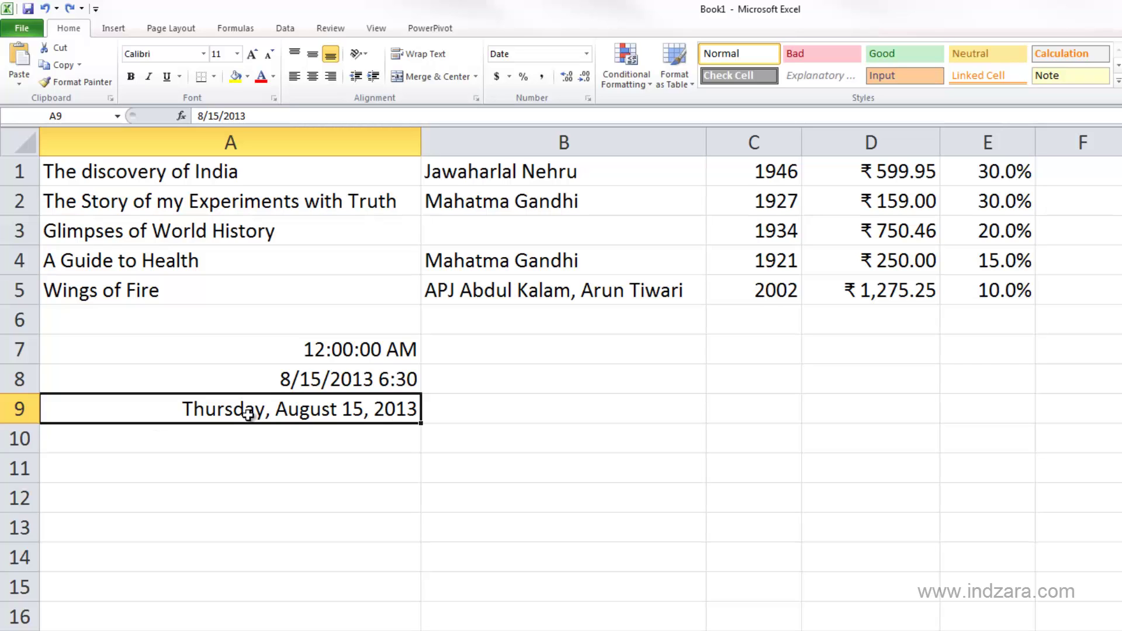
Step: Replace the value in A9 with the serial number 41502
text(41)
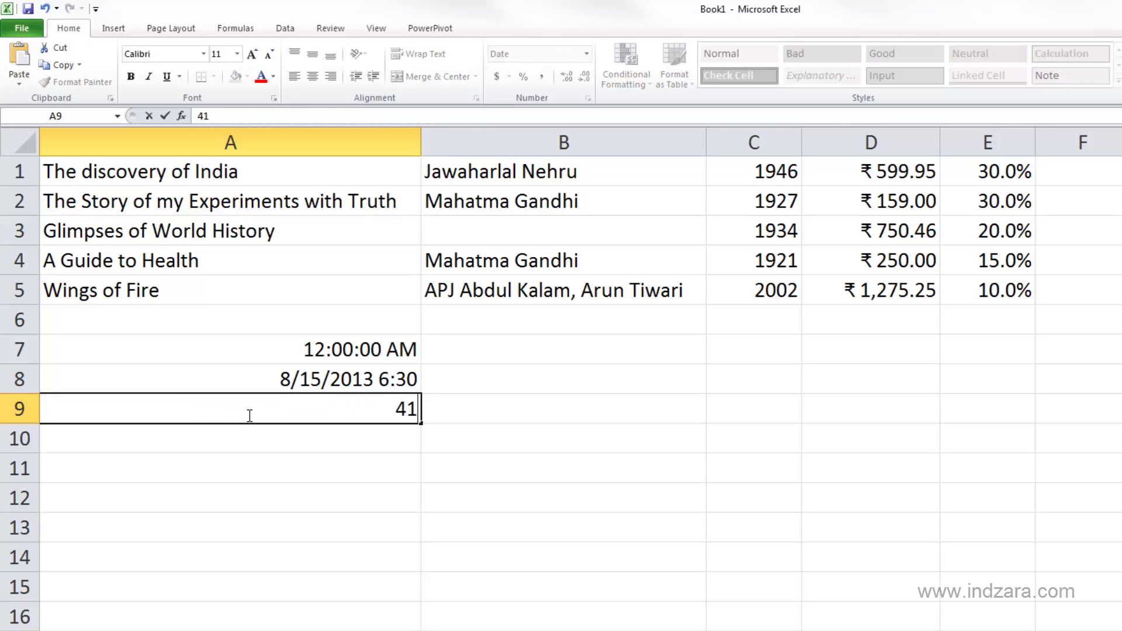
text(502)
key(Return)
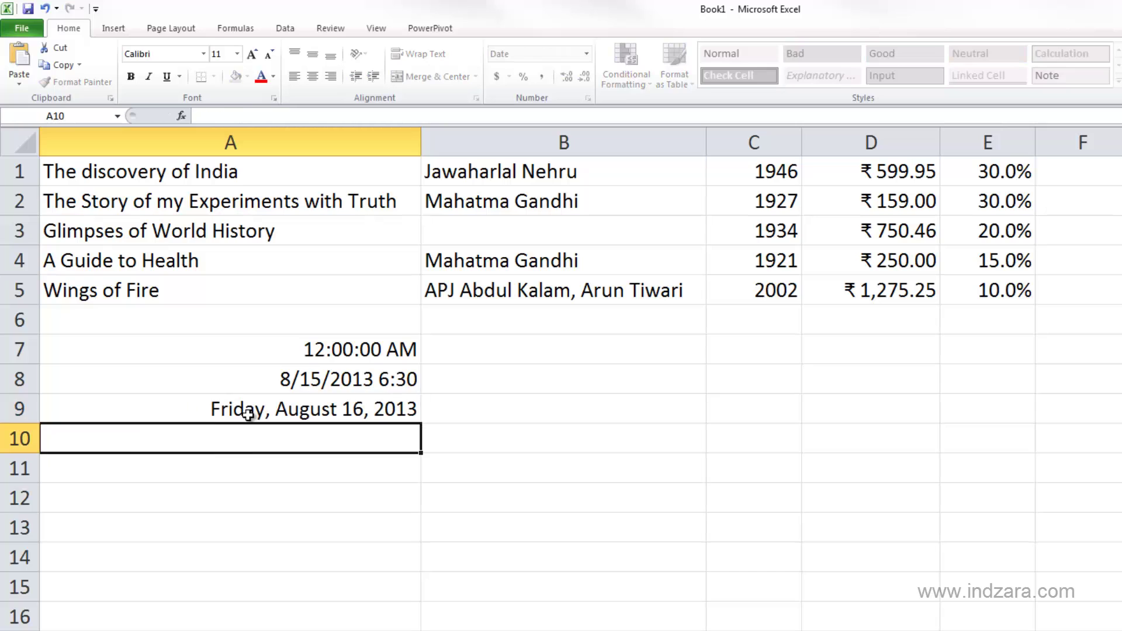
Step: Replace the value in A9 with the fractional serial number 41501.5
click(248, 414)
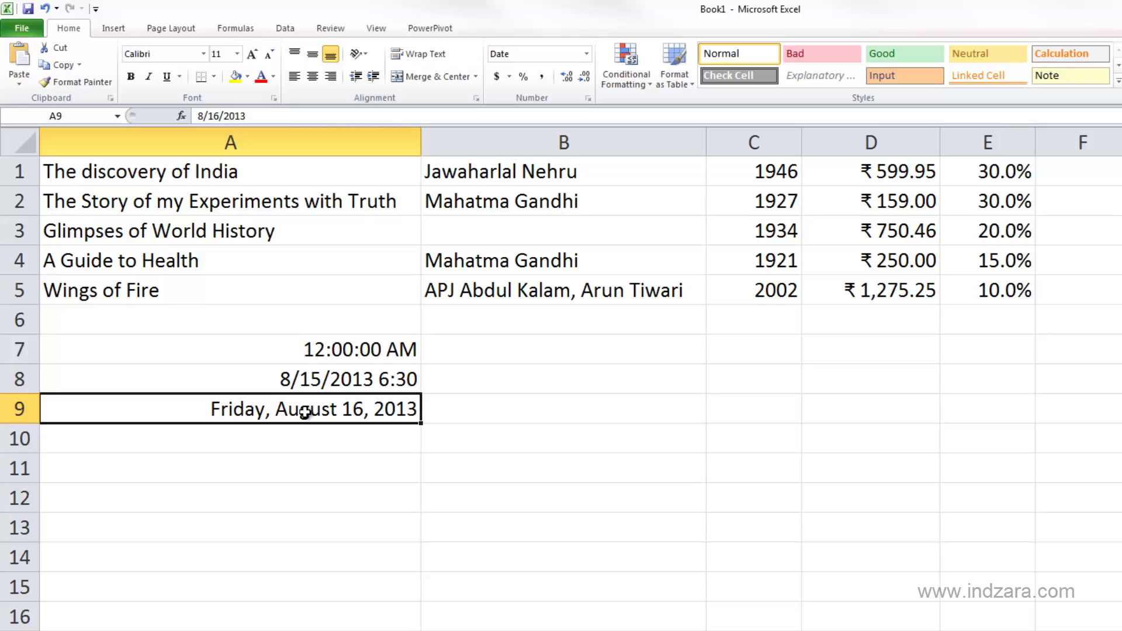
text(41501)
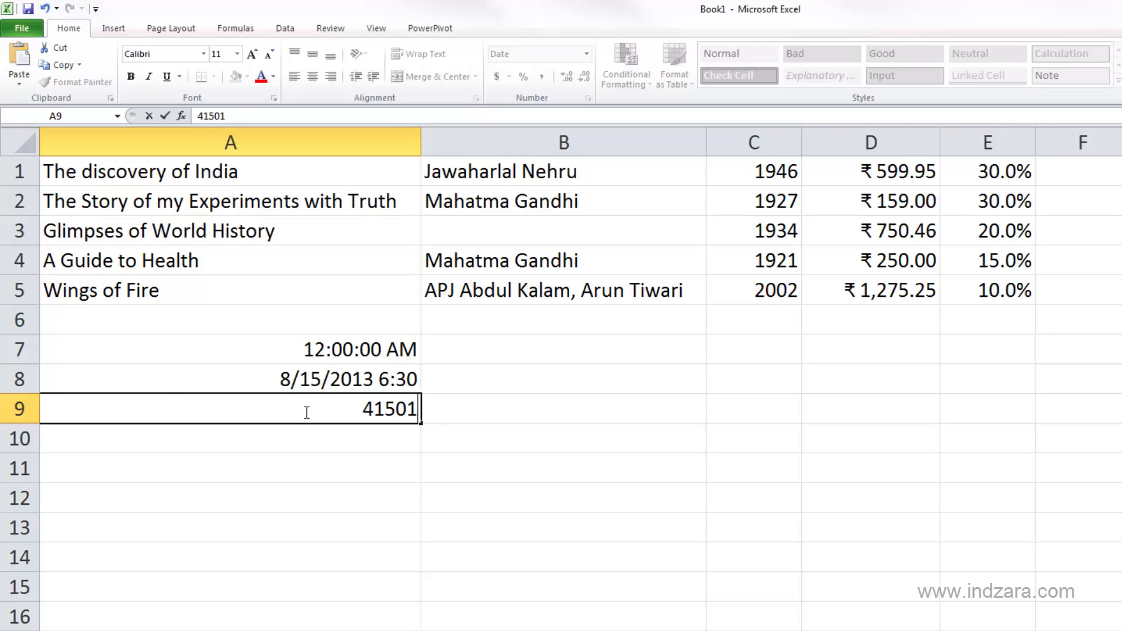
text(.5)
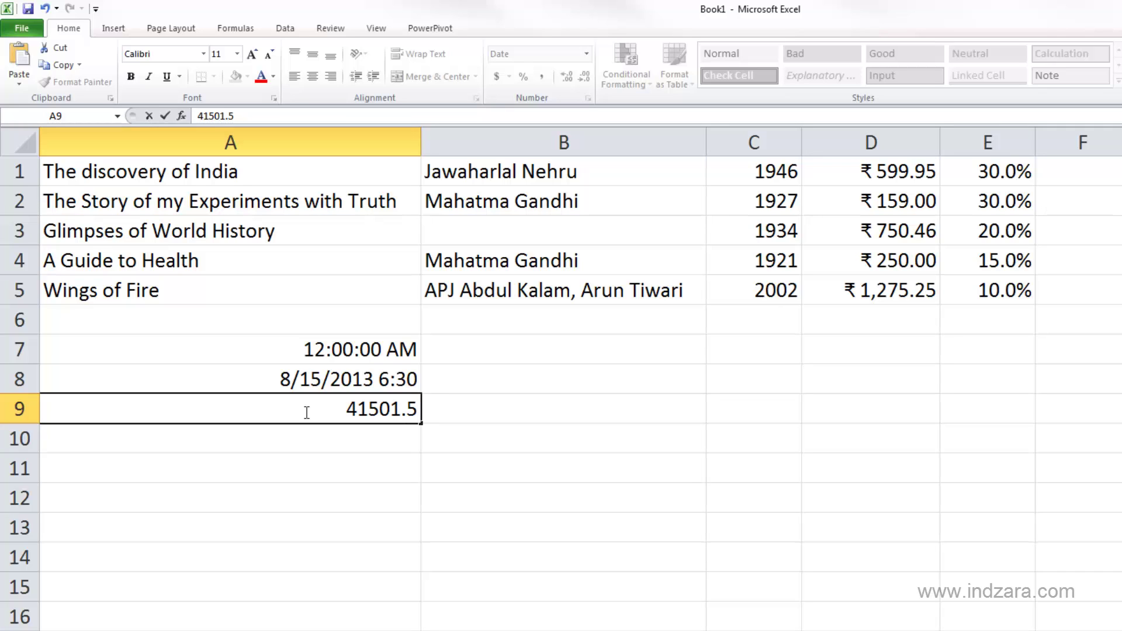
key(Return)
Step: Change the value in A9 to the fractional serial number 41501.25
click(305, 413)
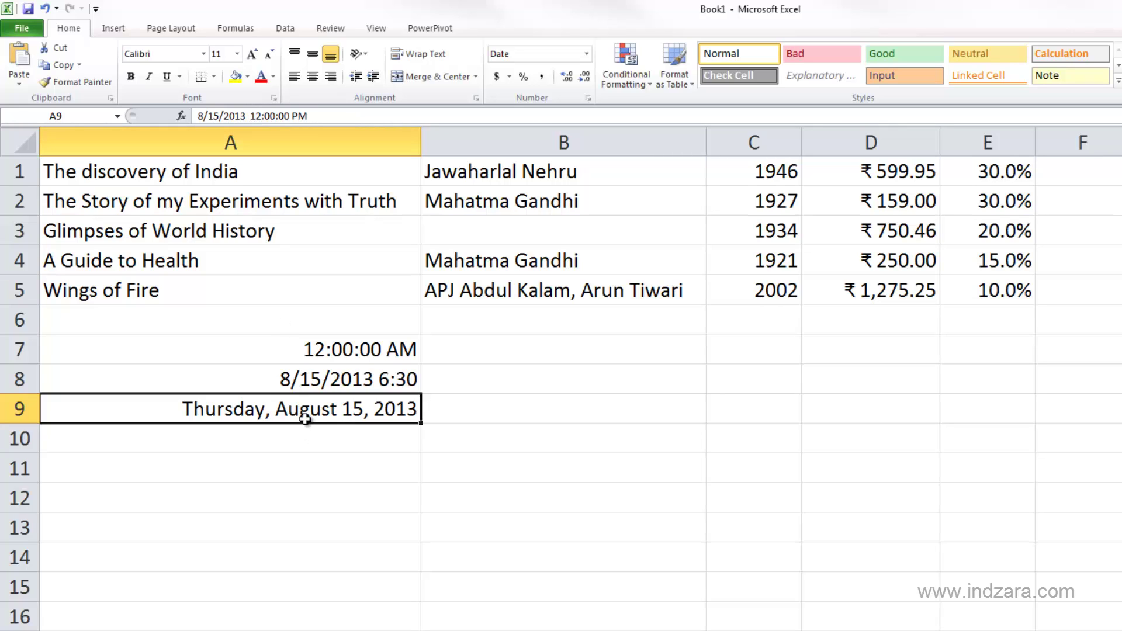
text(41)
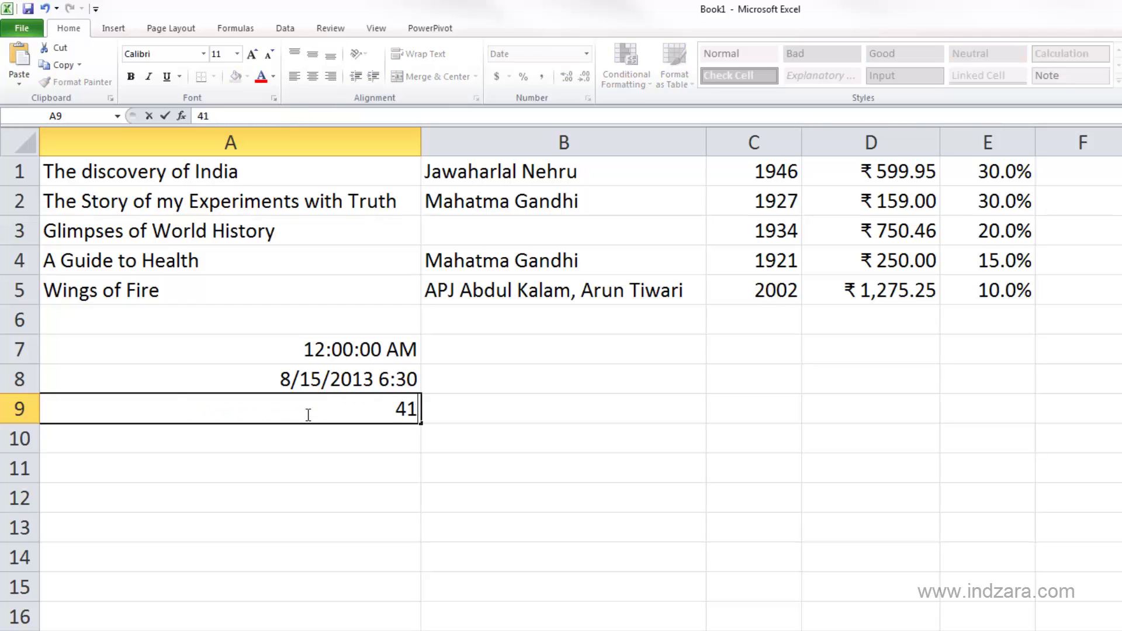
text(501.25)
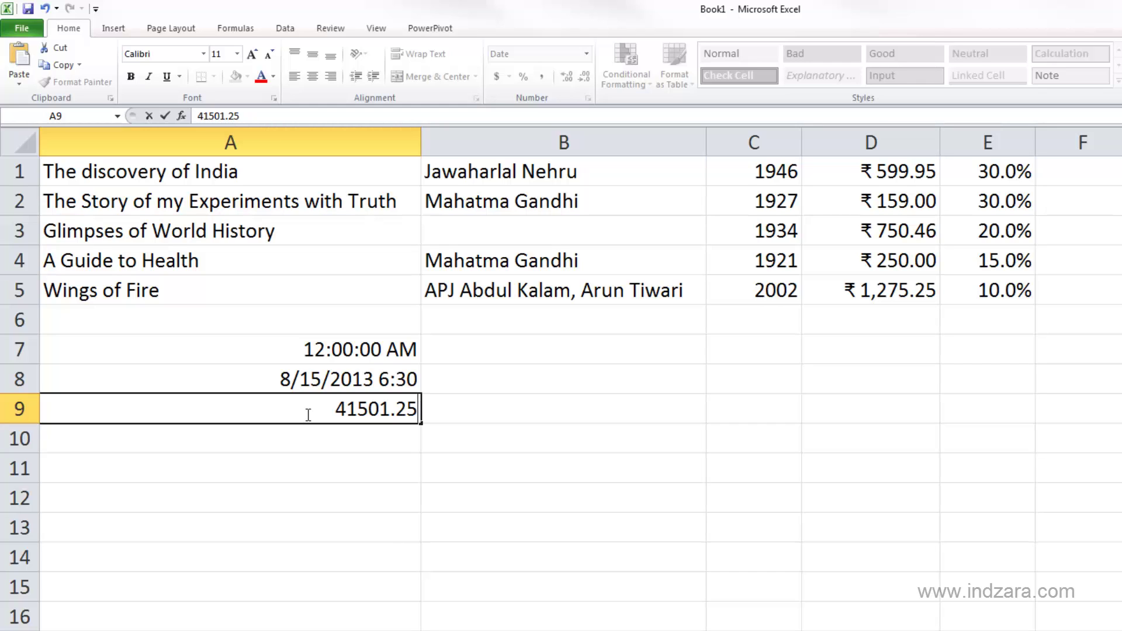
key(Return)
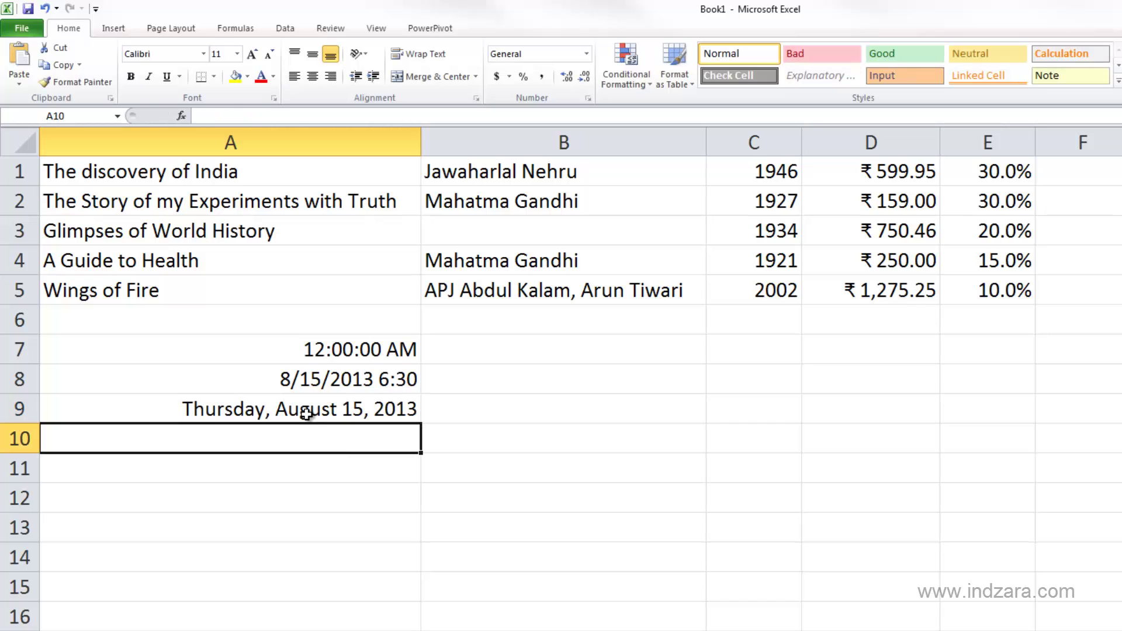
Step: Set A9 to the fractional serial number 41501.75
click(306, 414)
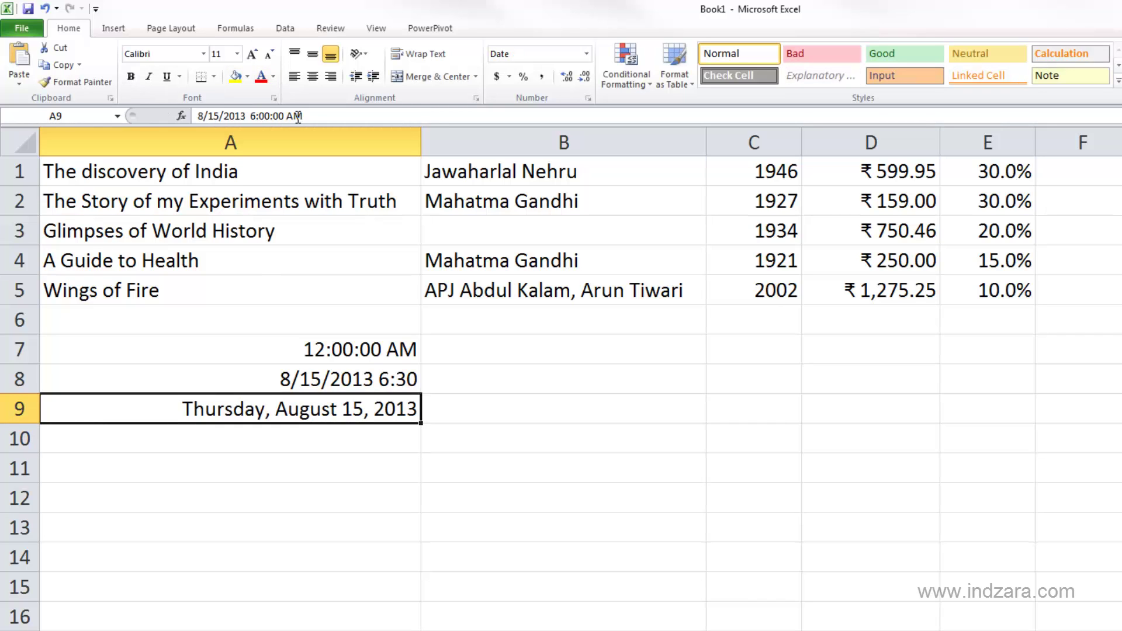
text(41501)
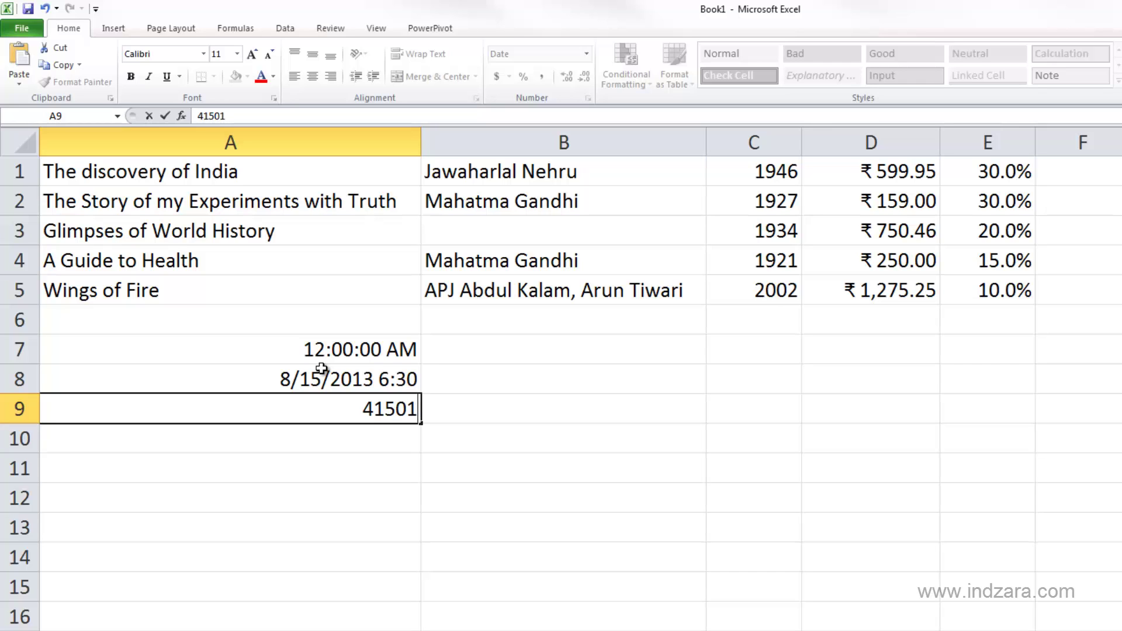
text(.)
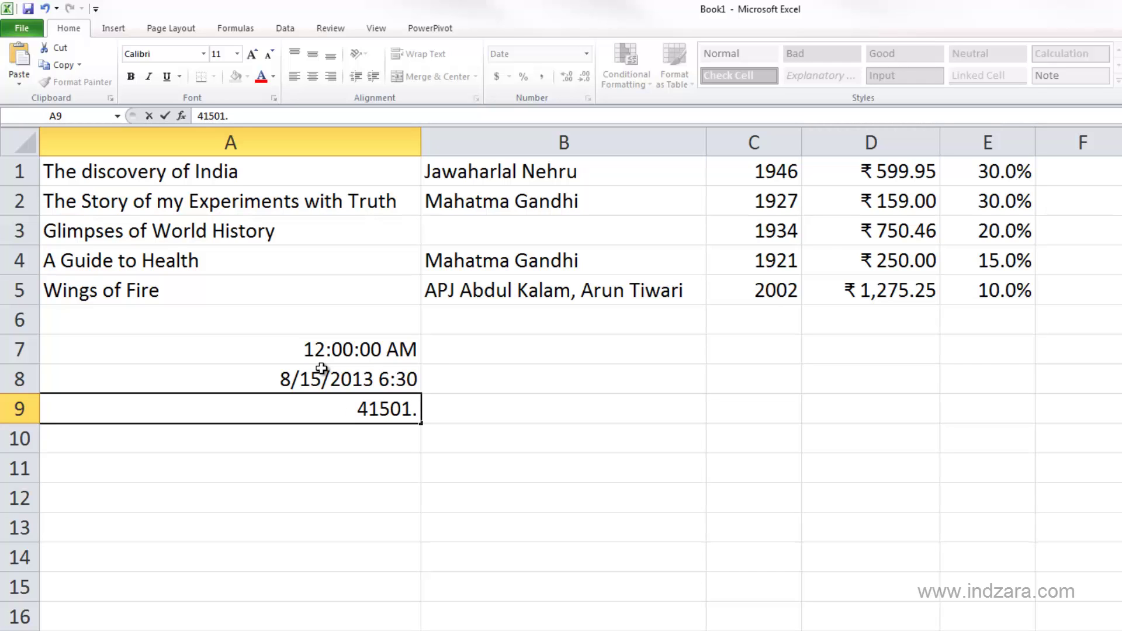
text(75)
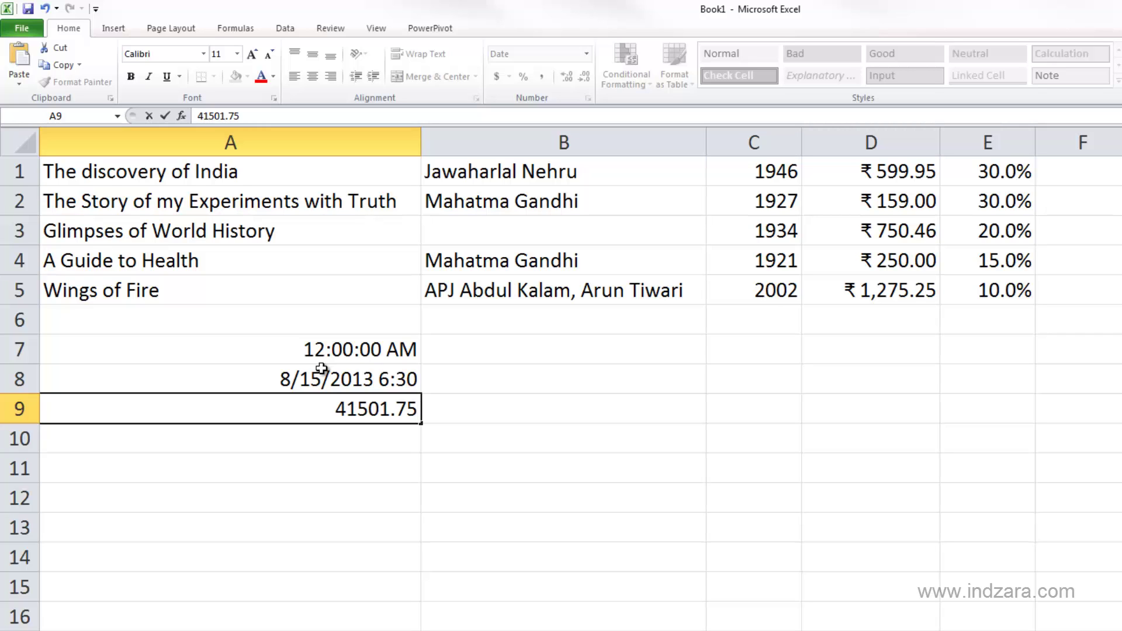
key(Return)
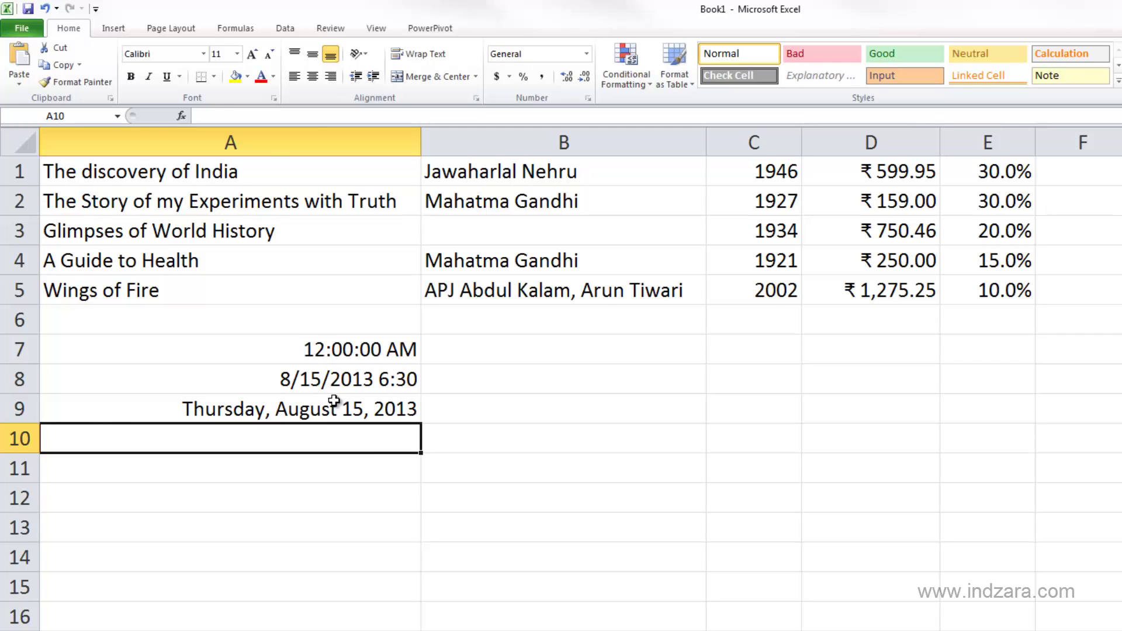
Step: Apply the Time number format to A9
click(350, 408)
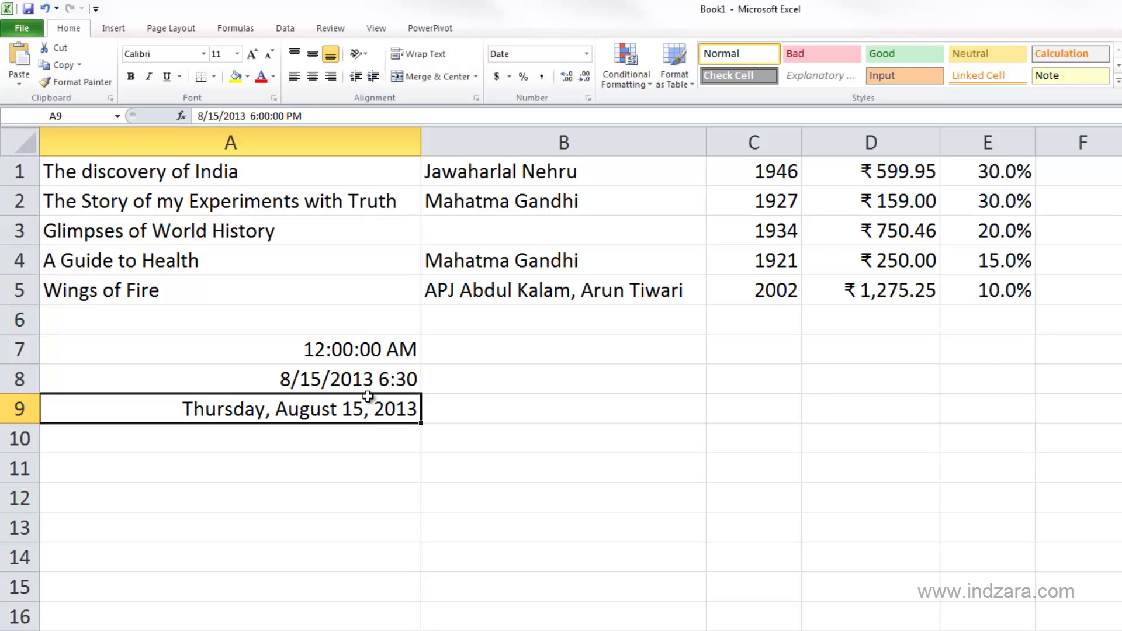
click(587, 54)
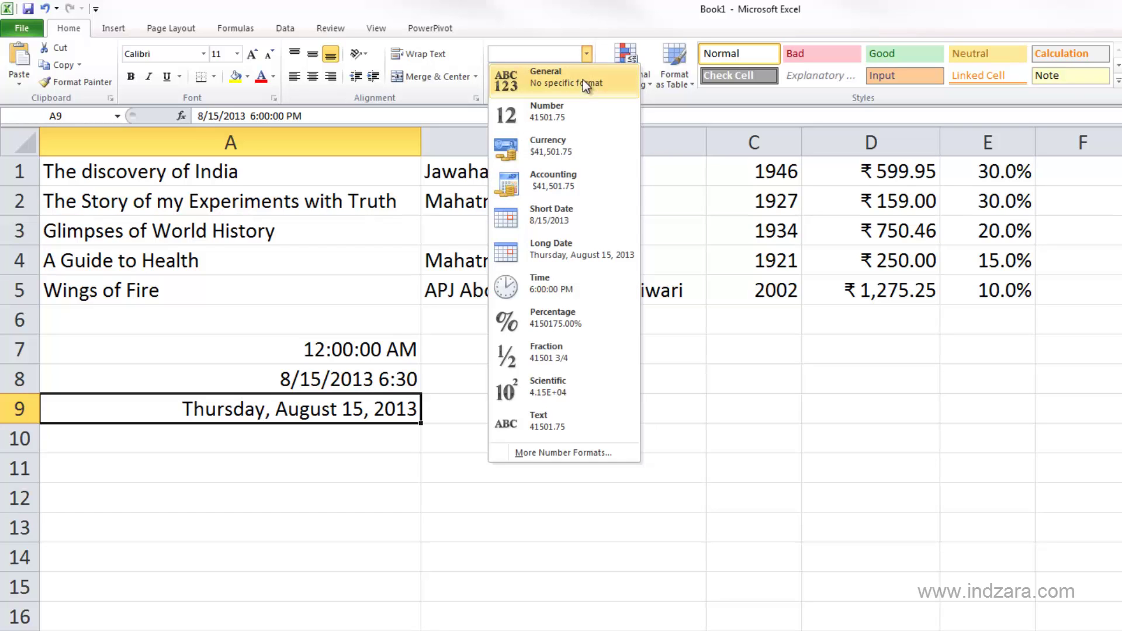
click(558, 288)
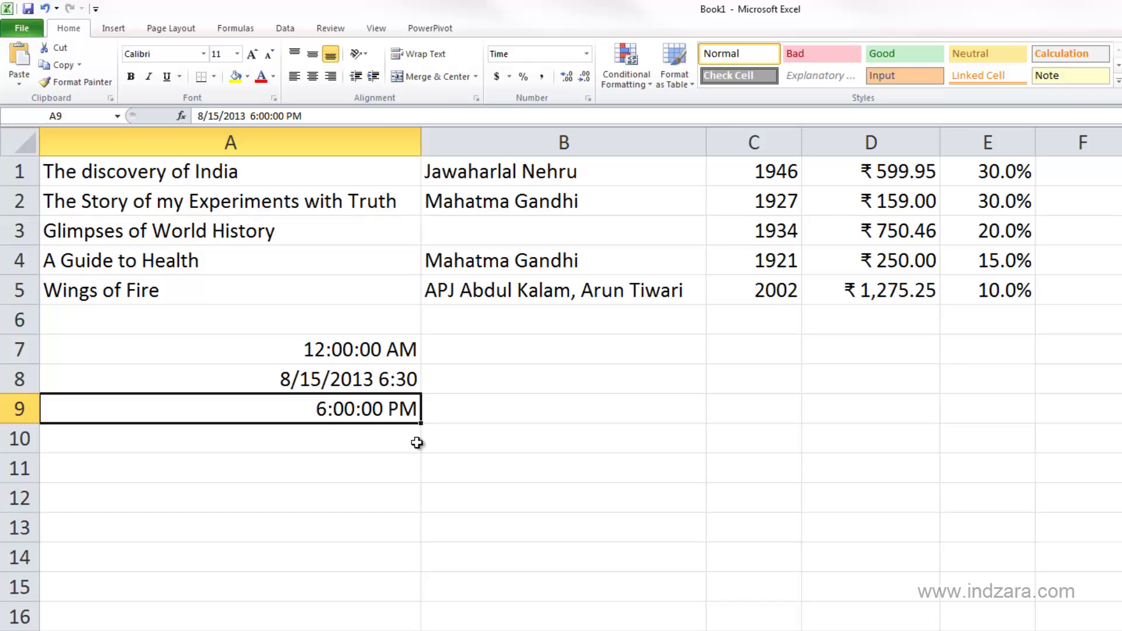
Step: Format A9 with the Time type 3/14/01 1:30 PM, previewing the 13:30 and 1:30 PM types first
key(ctrl+1)
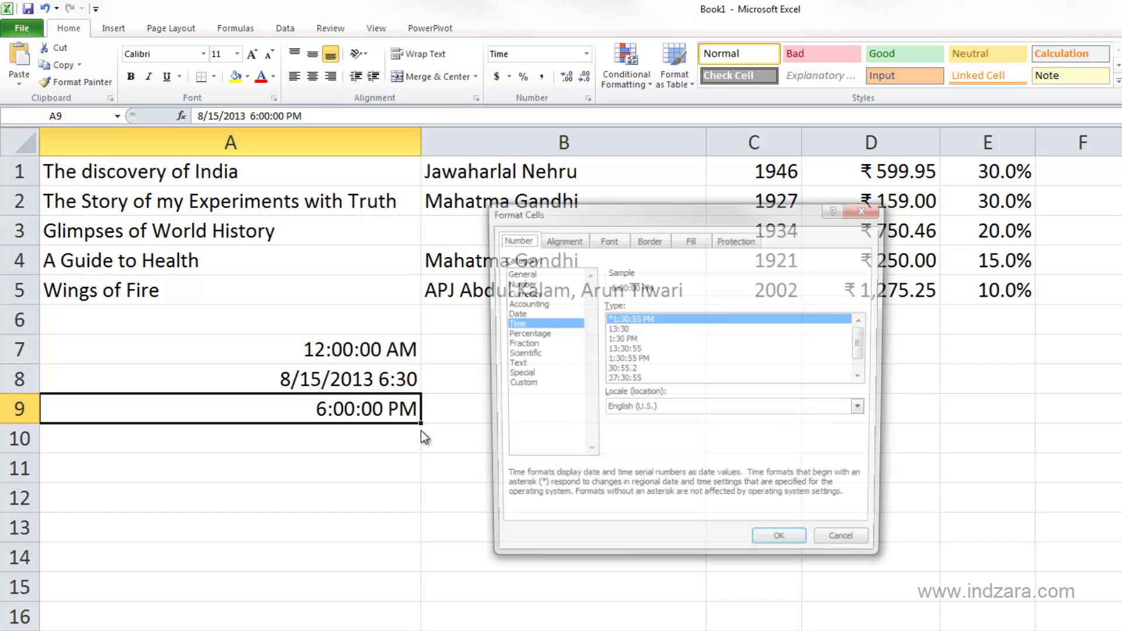
drag(608, 213, 573, 228)
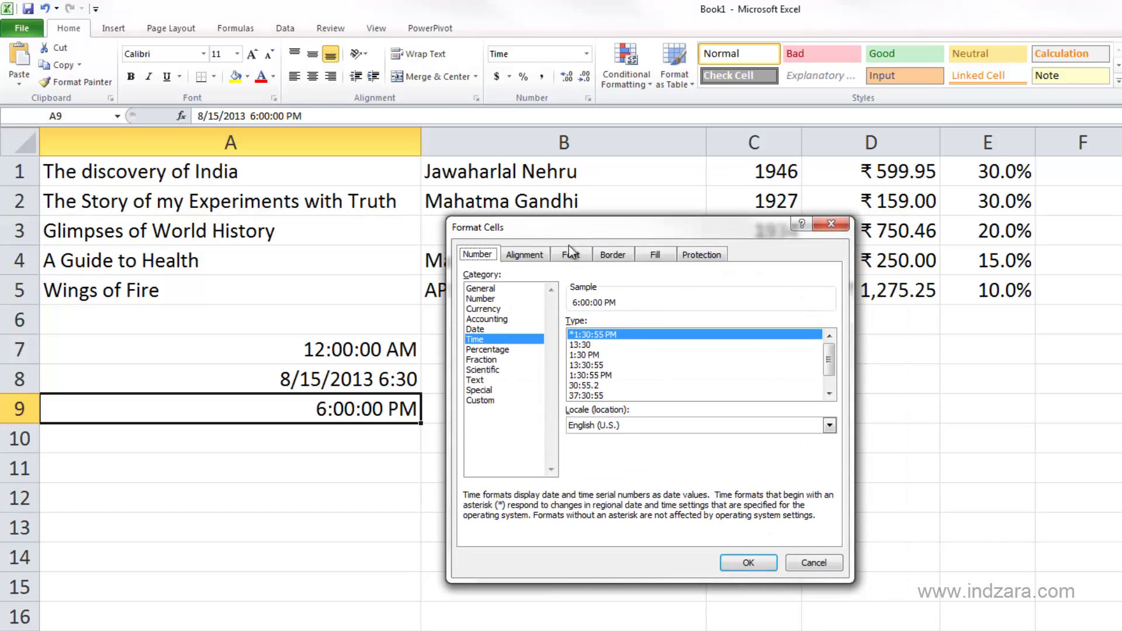
click(584, 345)
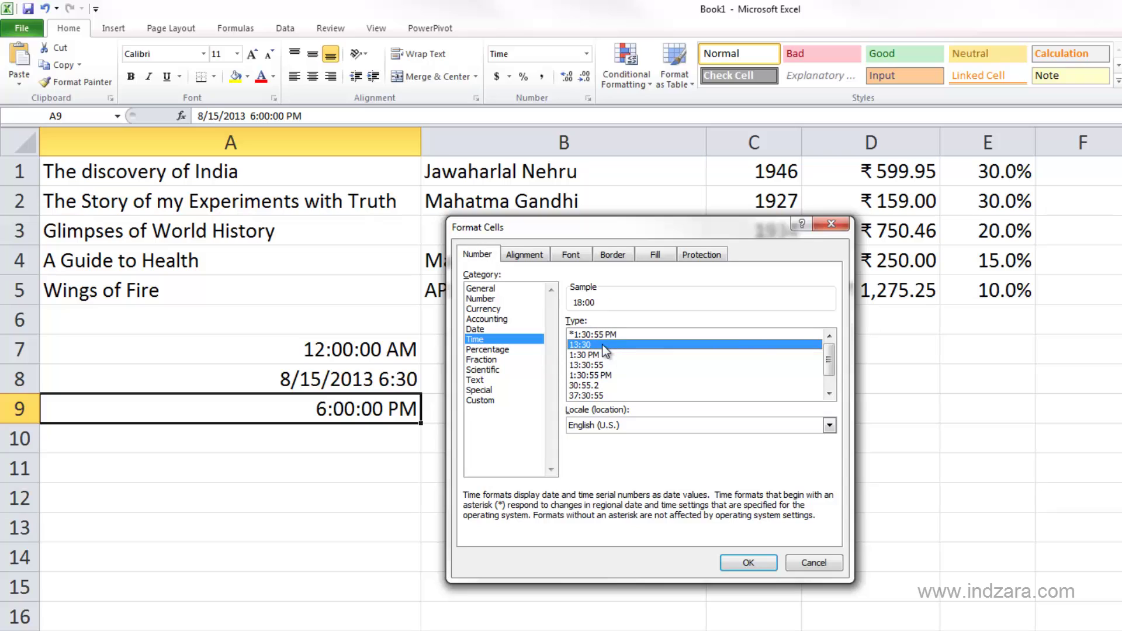
click(603, 355)
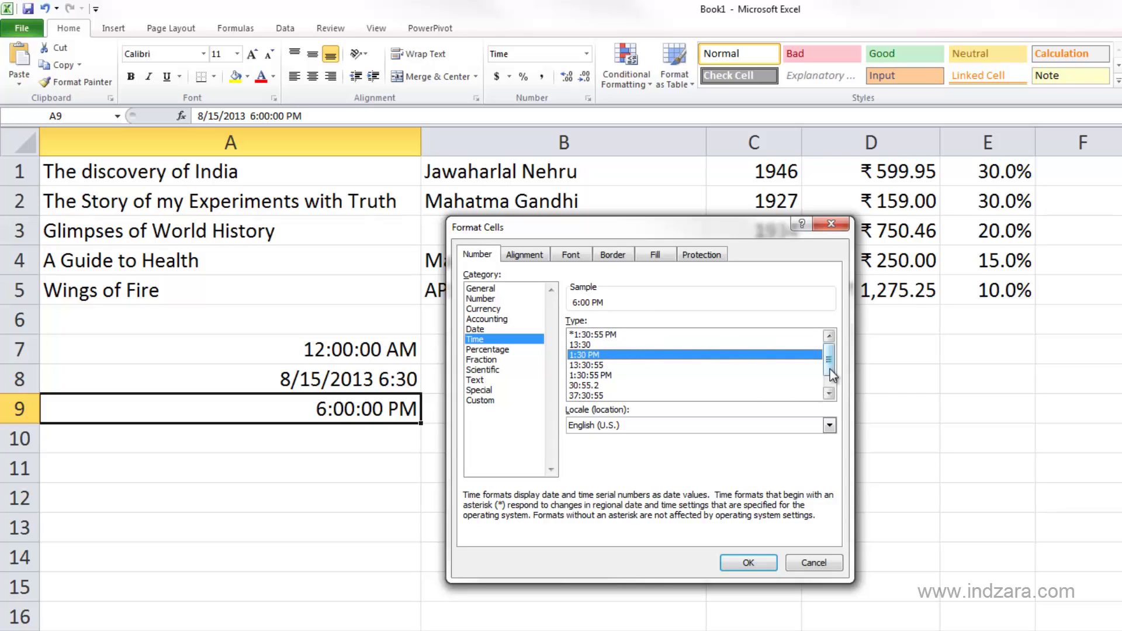
drag(830, 369, 830, 380)
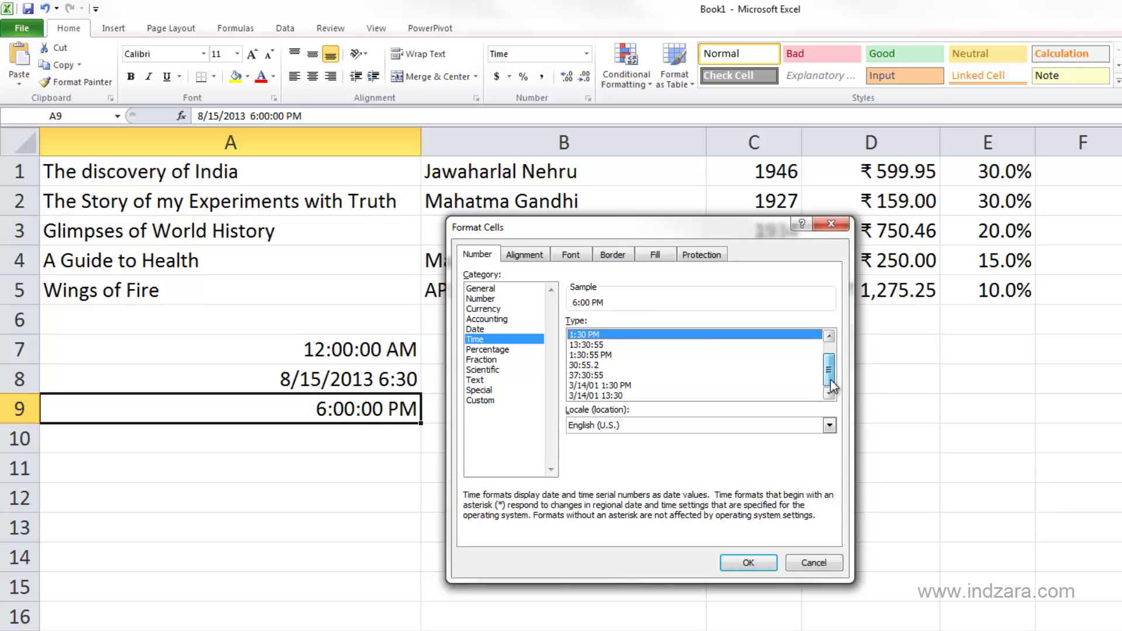
click(610, 386)
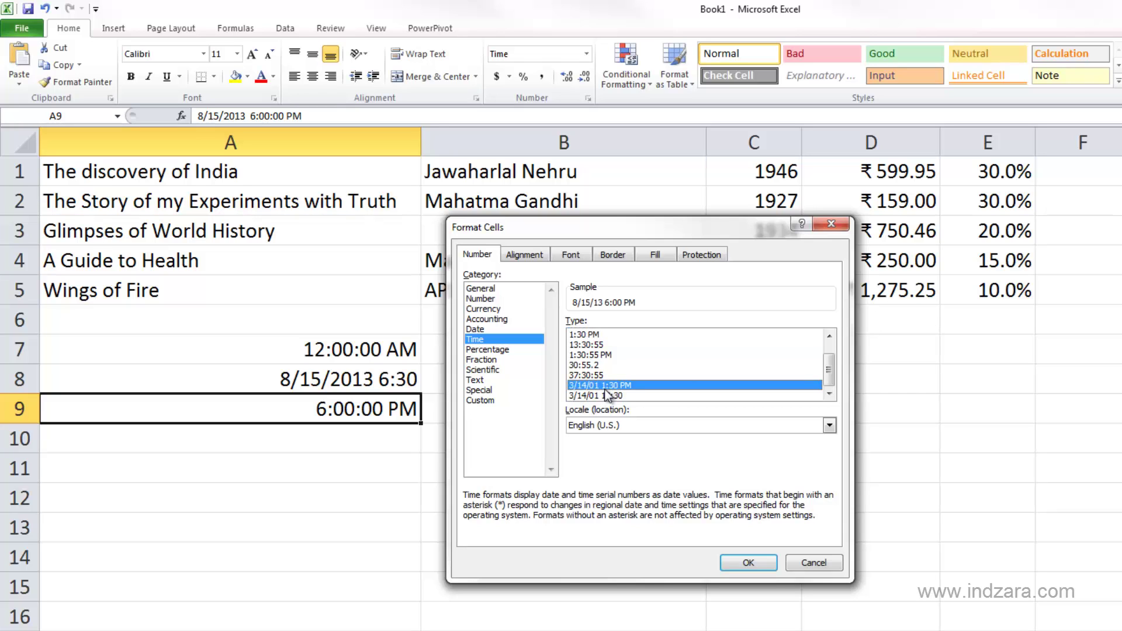
click(750, 563)
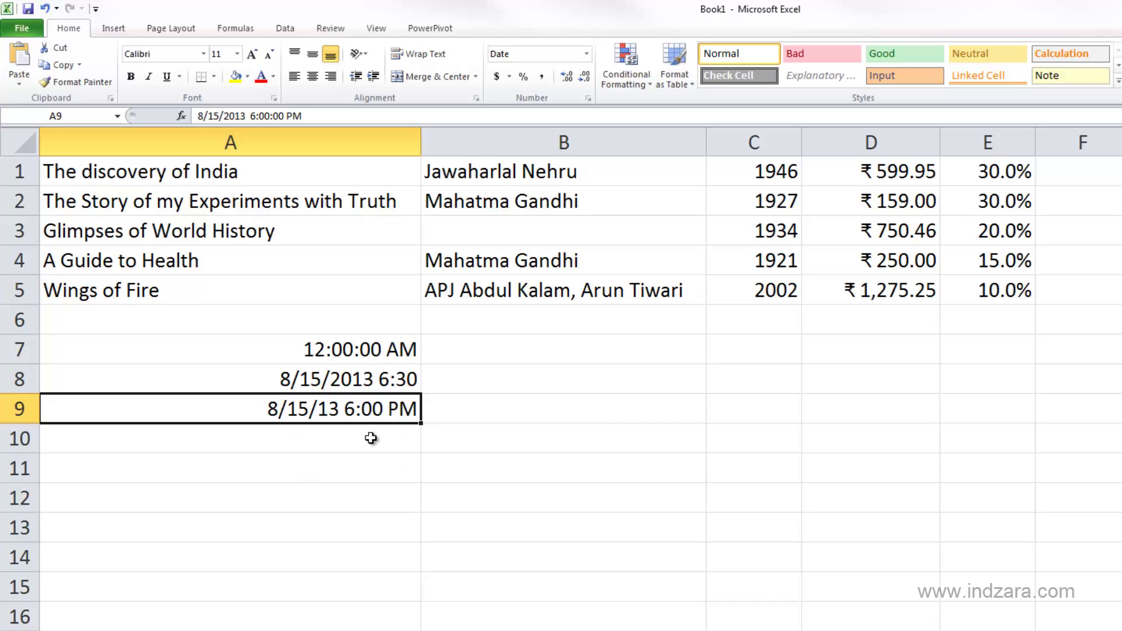
Step: Examine the custom date and time format codes available for A9 and close the cell formatting options without applying one
key(ctrl+1)
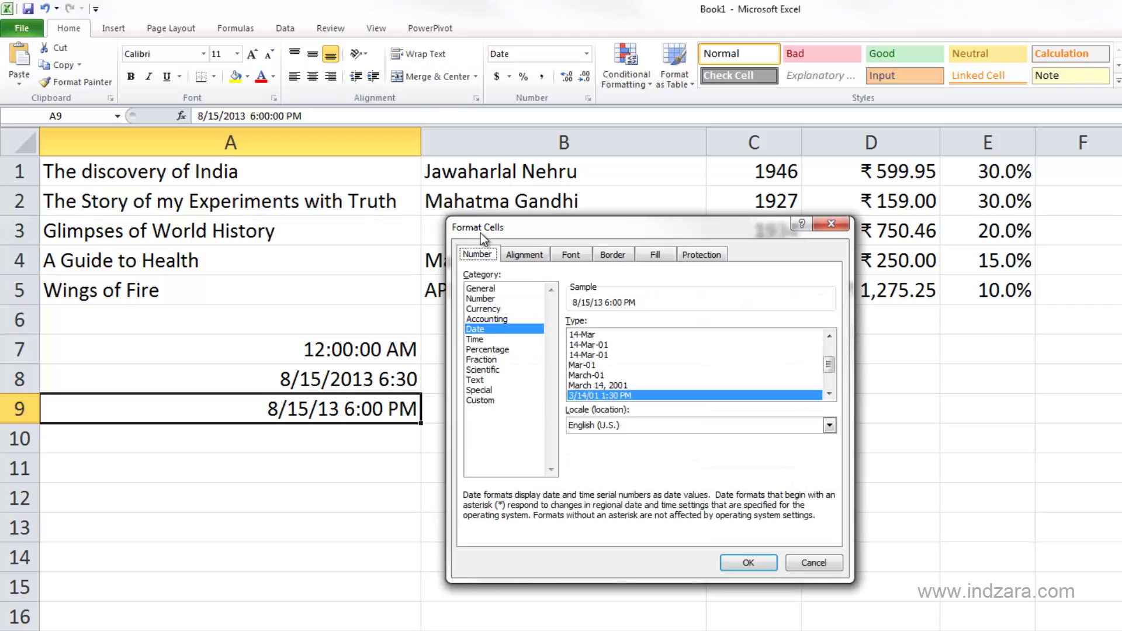
drag(486, 229, 491, 226)
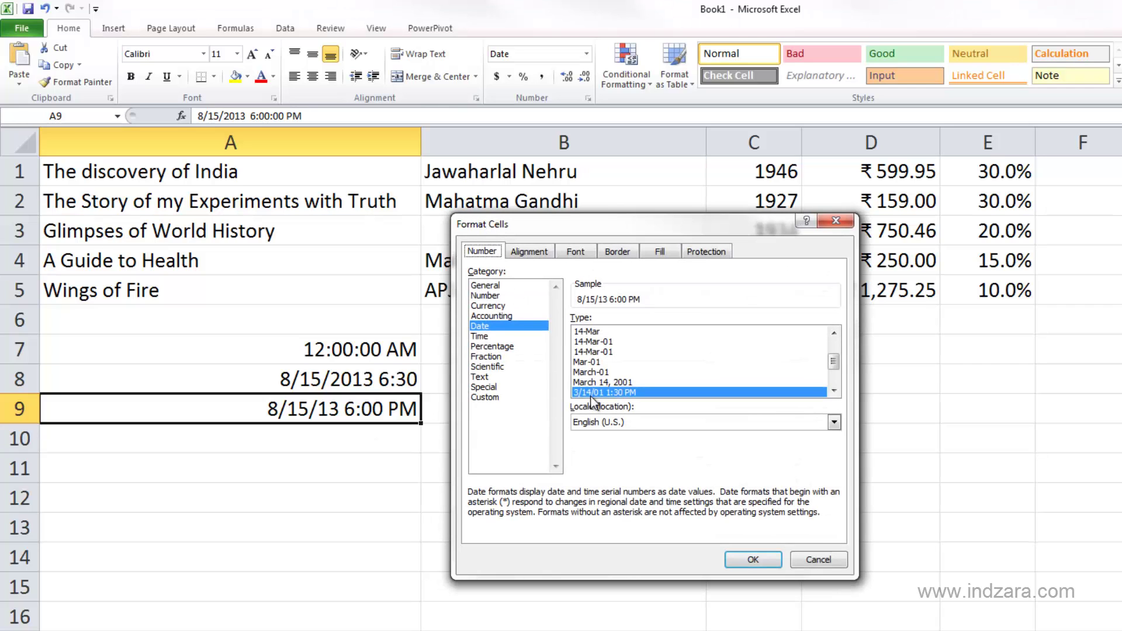
click(509, 398)
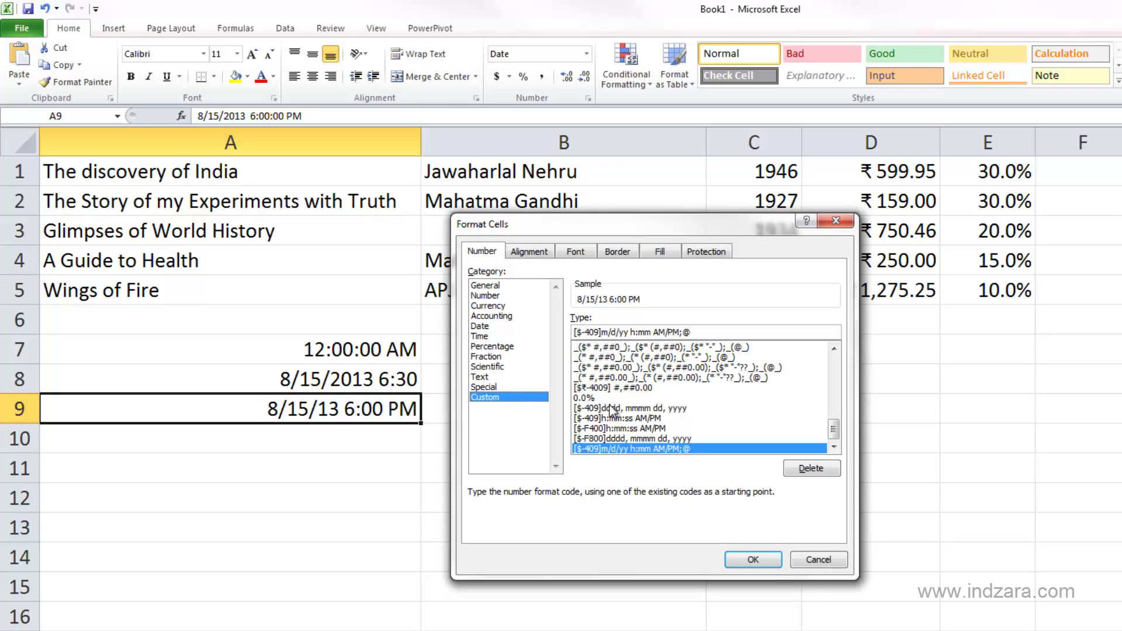
scroll(815, 433, up, 5)
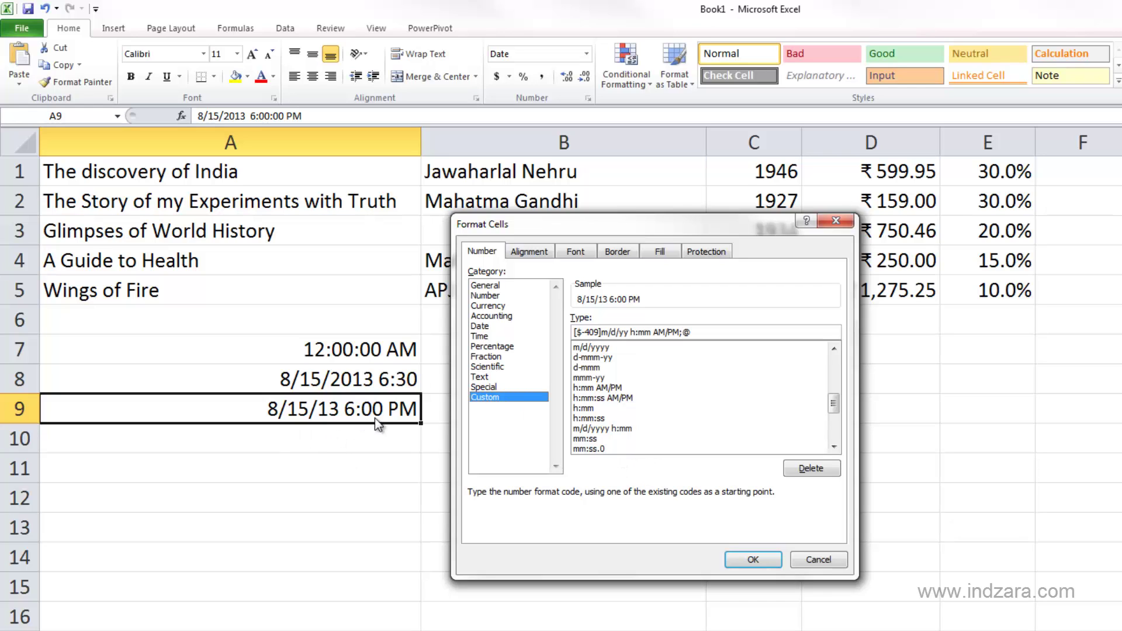
click(815, 559)
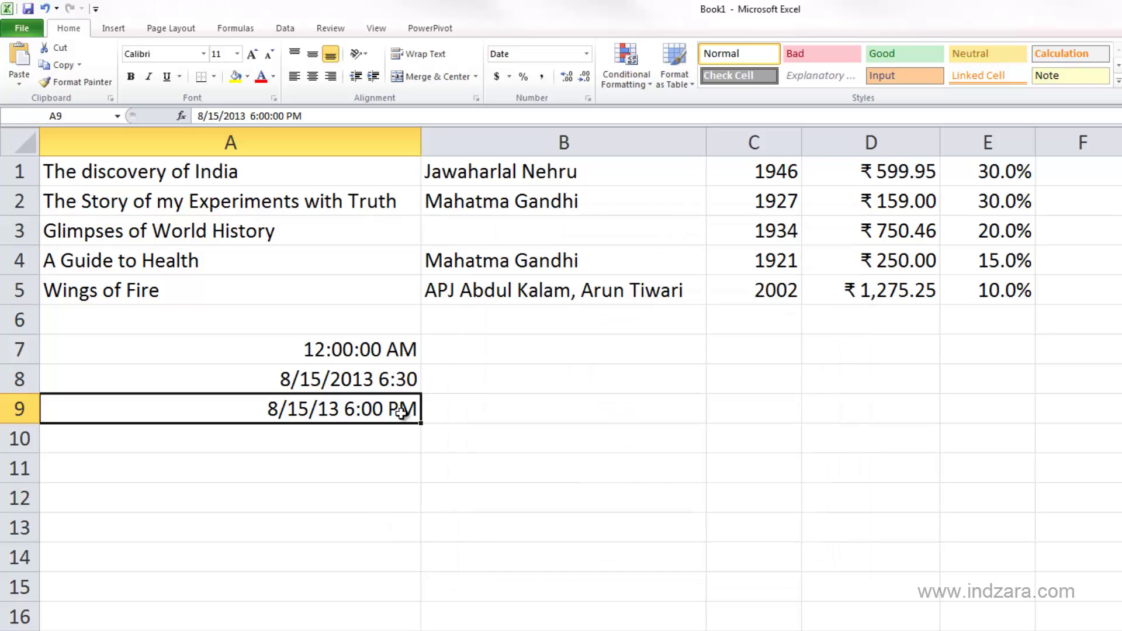